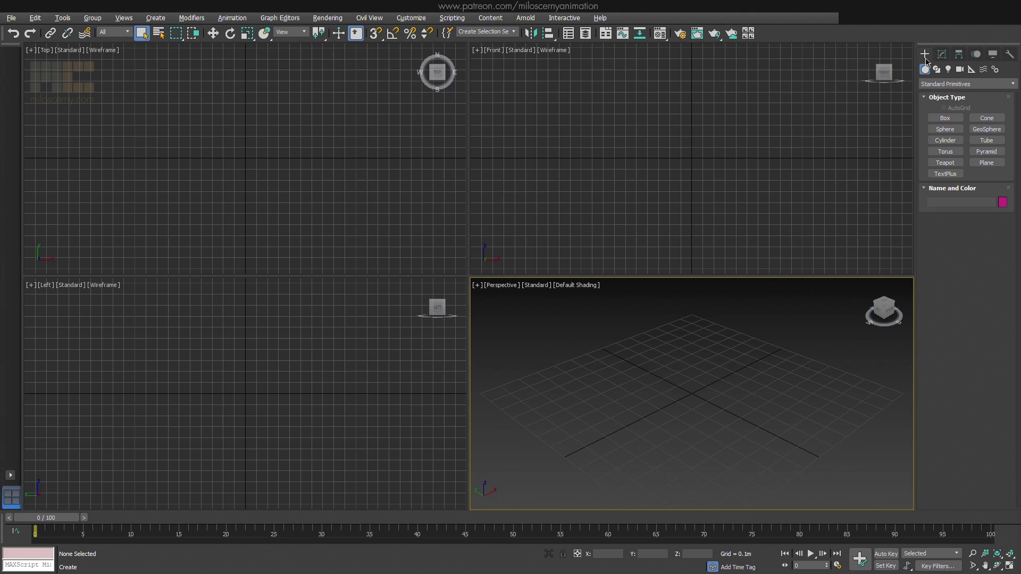
Drag out a CATParent from Helpers > CAT Objects at the Perspective grid centre, creating Character001.
left_click(971, 69)
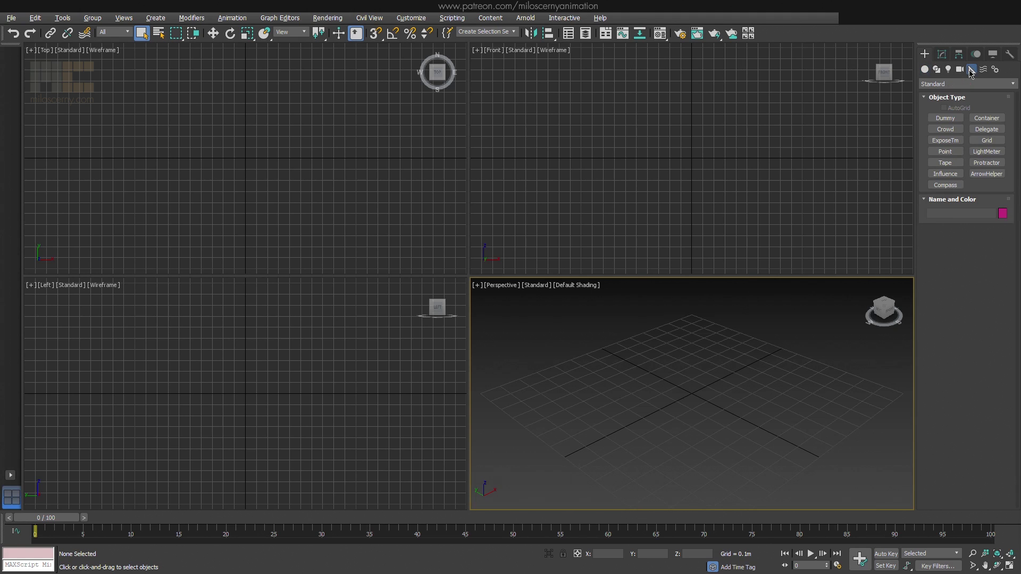
left_click(969, 84)
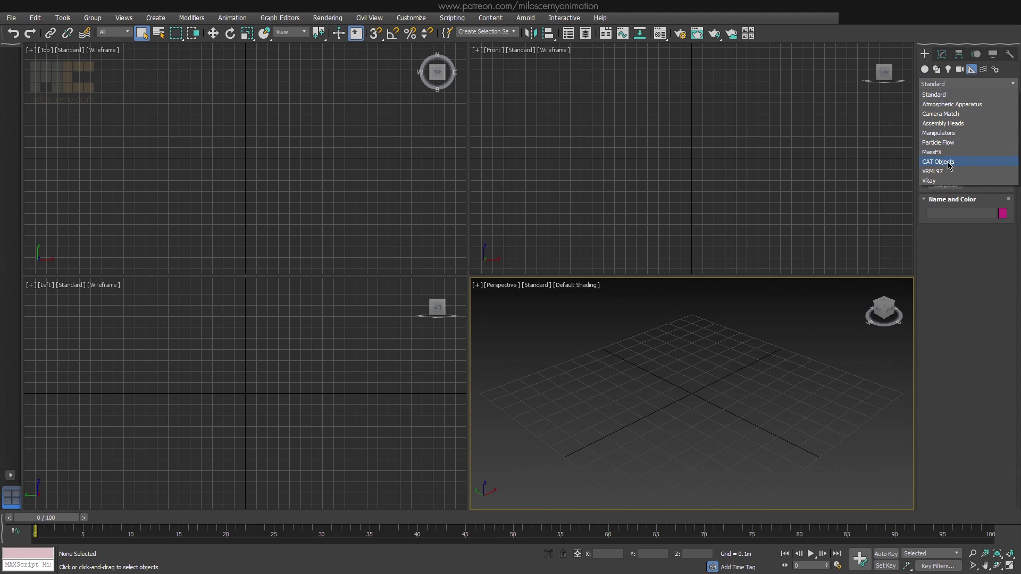
left_click(938, 161)
left_click(953, 118)
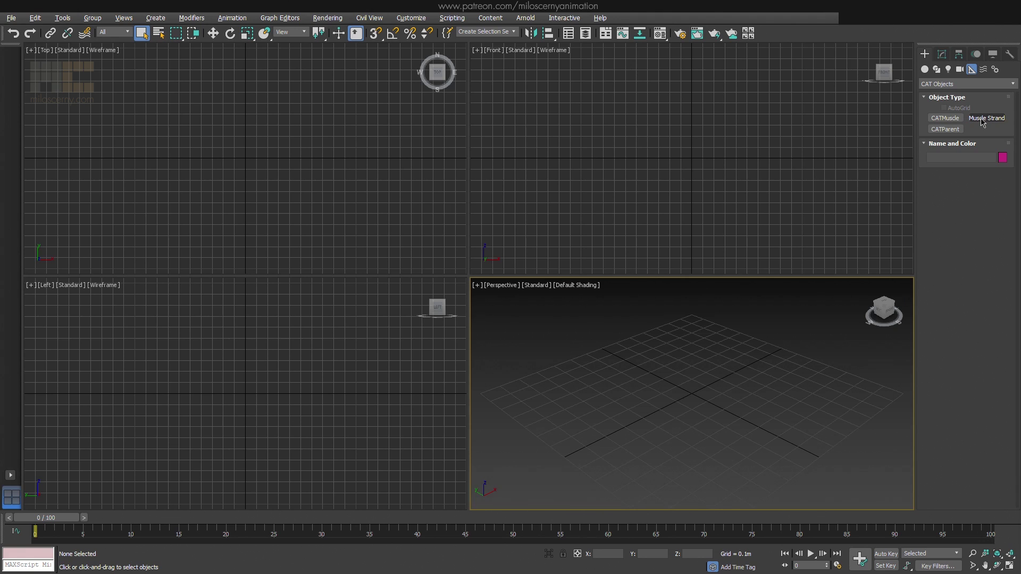
left_click(955, 131)
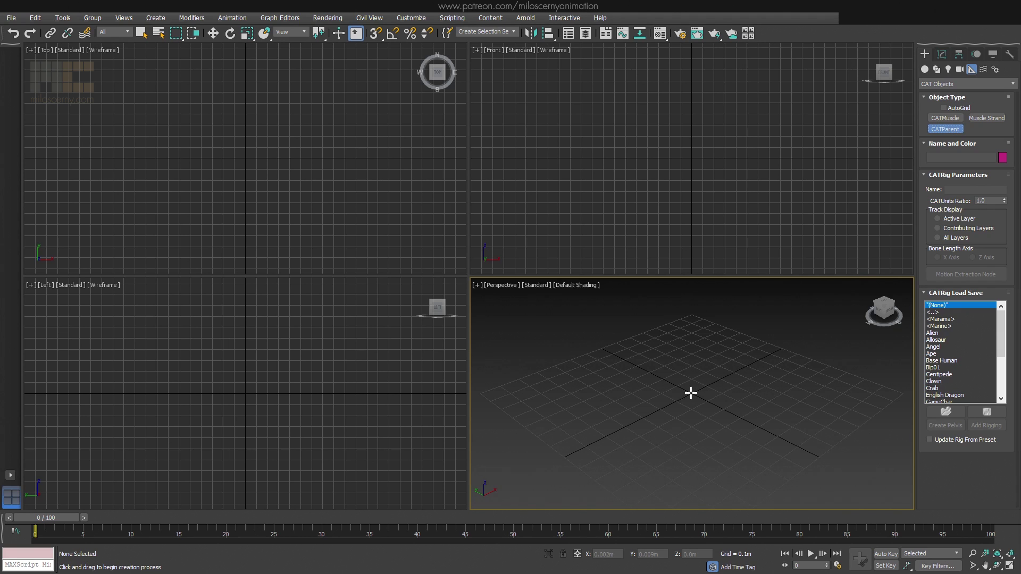
left_click_drag(691, 393, 851, 425)
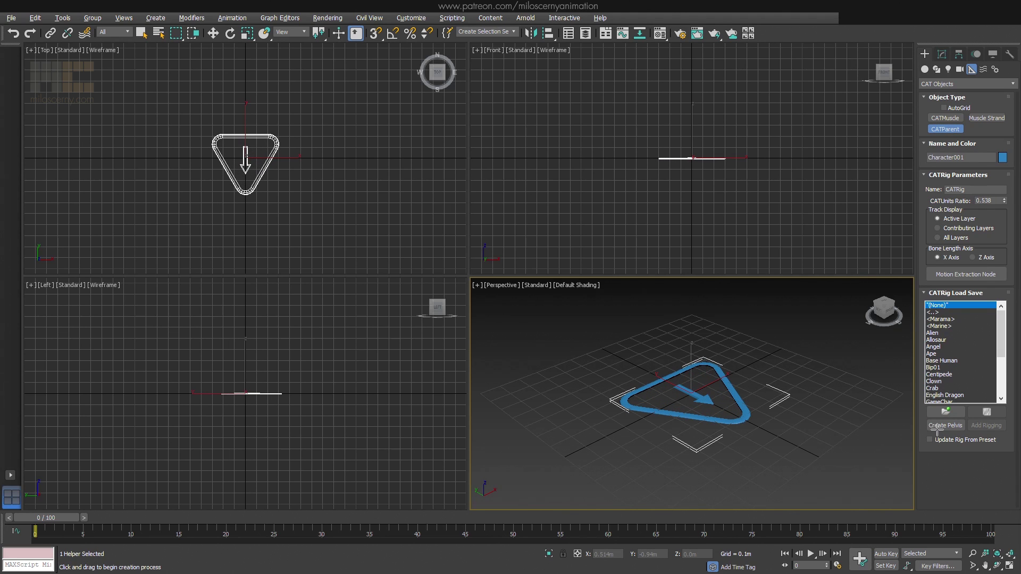
scroll(990, 367, "down", 1)
left_click(951, 375)
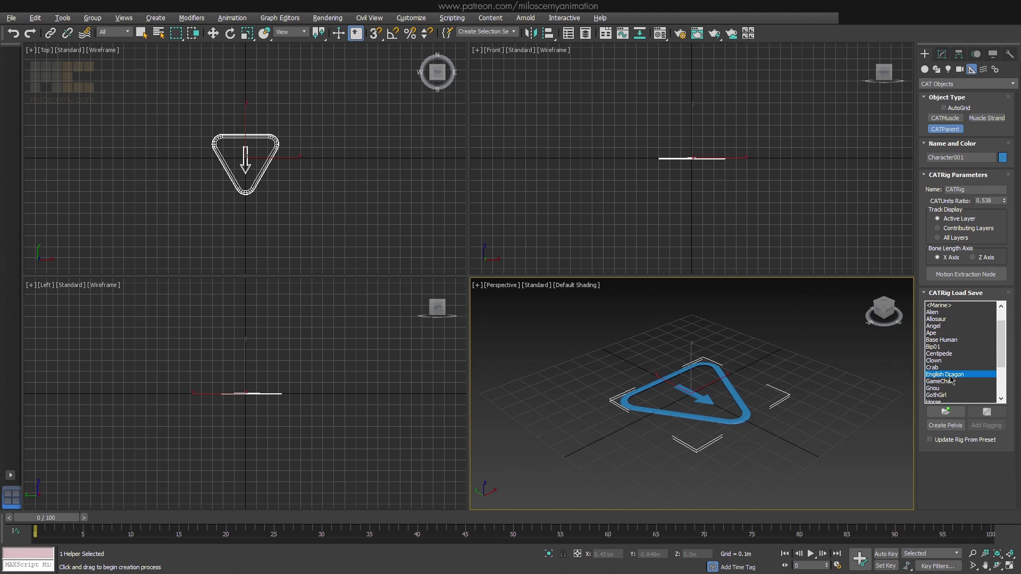
left_click(778, 350)
middle_click_drag(857, 393, 815, 392, "alt")
right_click(797, 392)
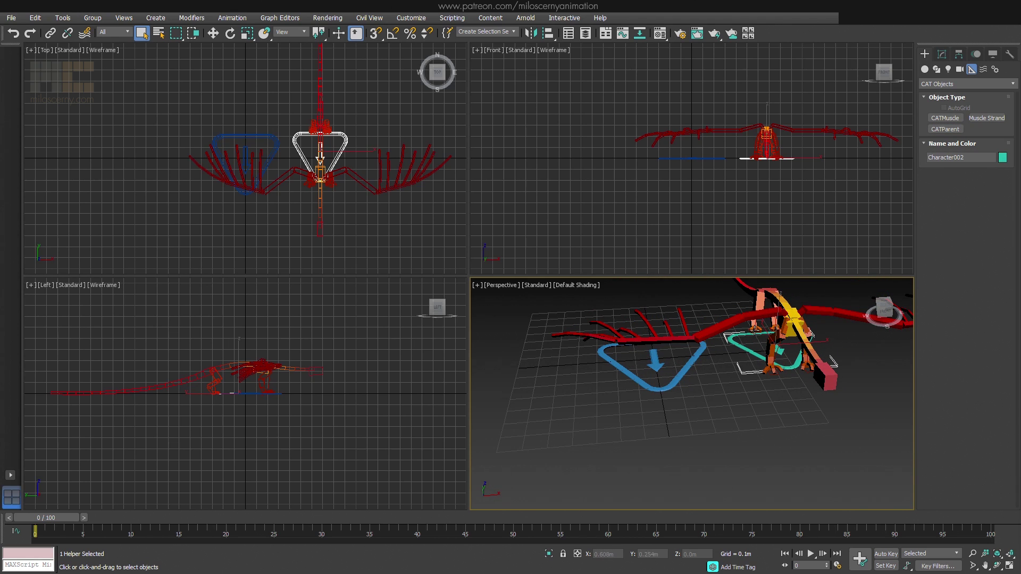
left_click(753, 315)
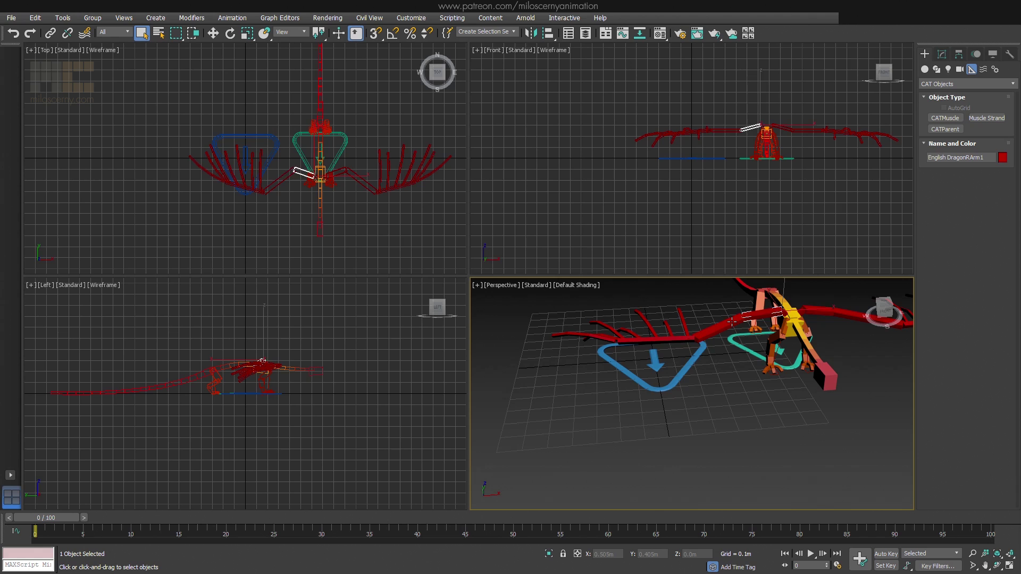
left_click(731, 322)
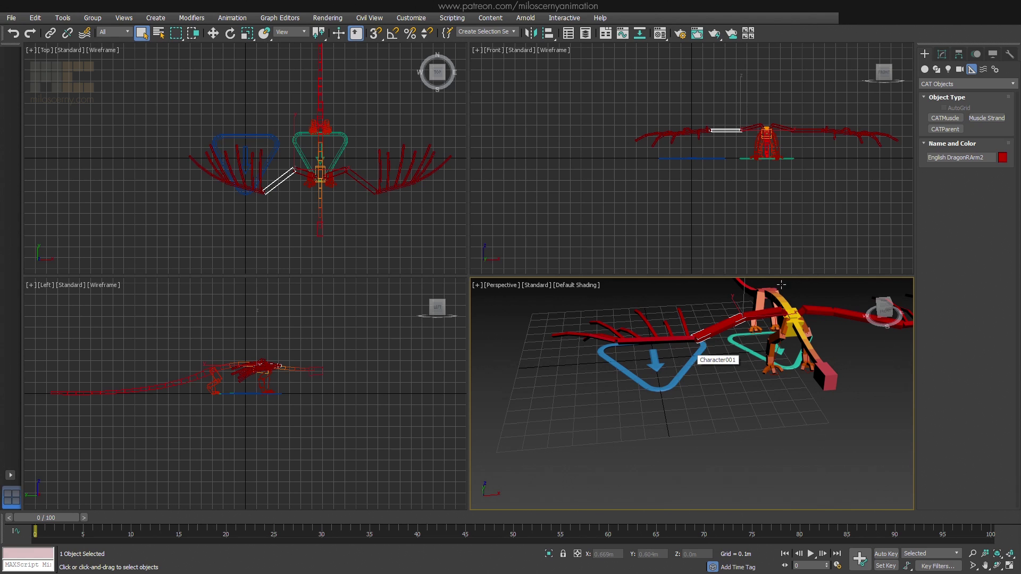
left_click(945, 130)
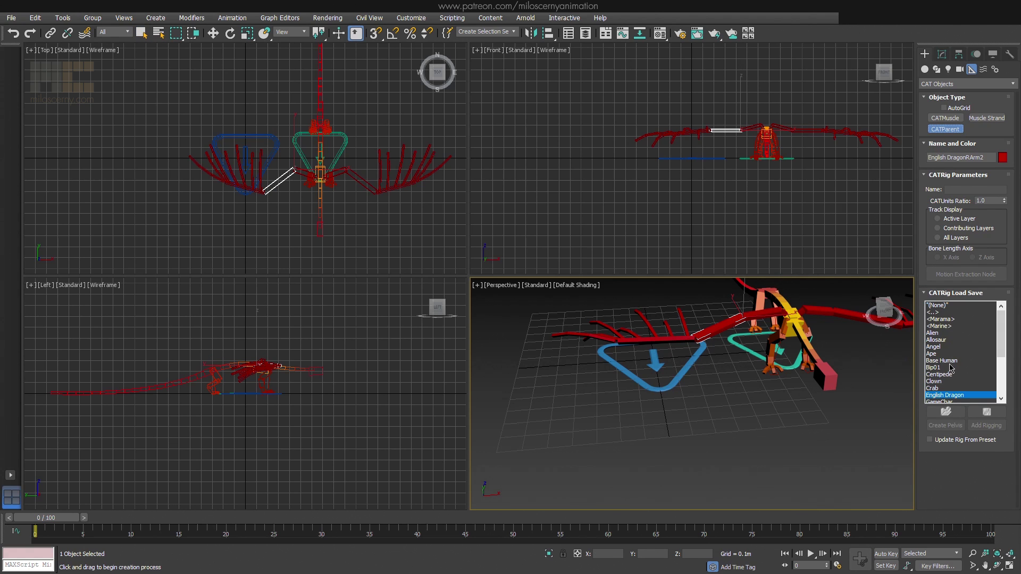
left_click(932, 354)
left_click_drag(670, 439, 794, 466)
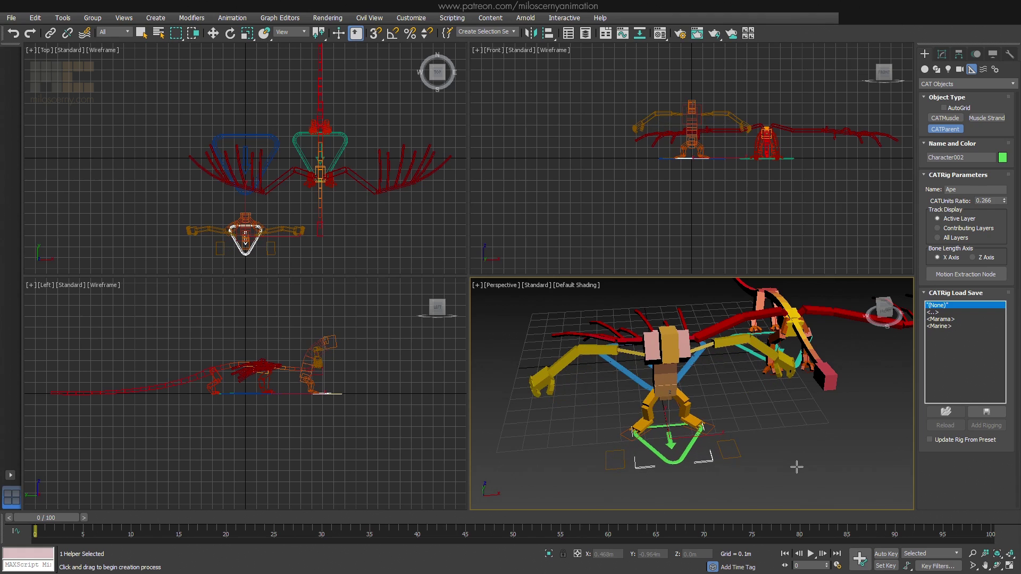
right_click(741, 430)
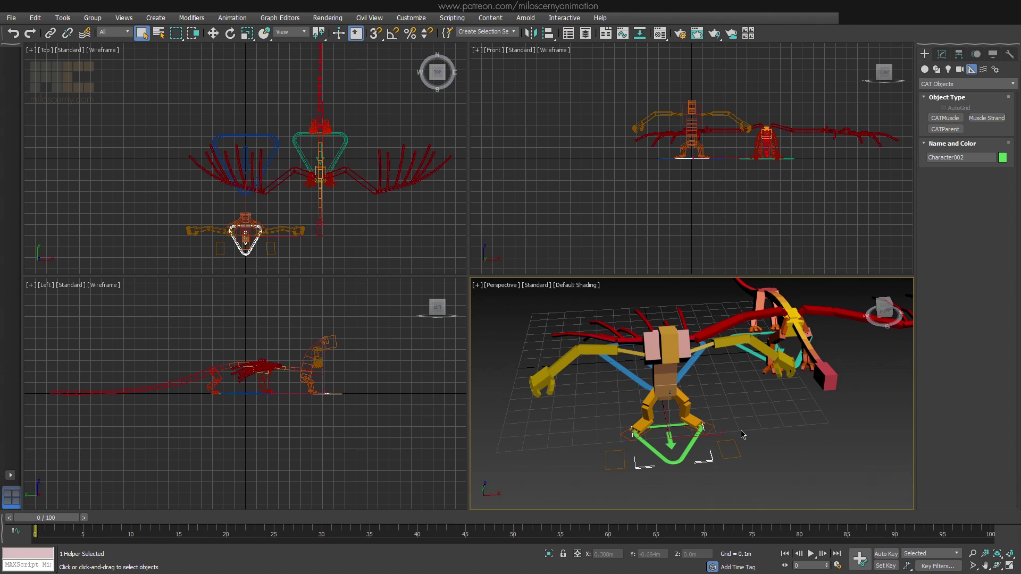
mouse_move(741, 431)
middle_mouse_down("alt")
mouse_move(761, 407)
mouse_move(727, 417)
middle_mouse_up("alt")
left_click(720, 351)
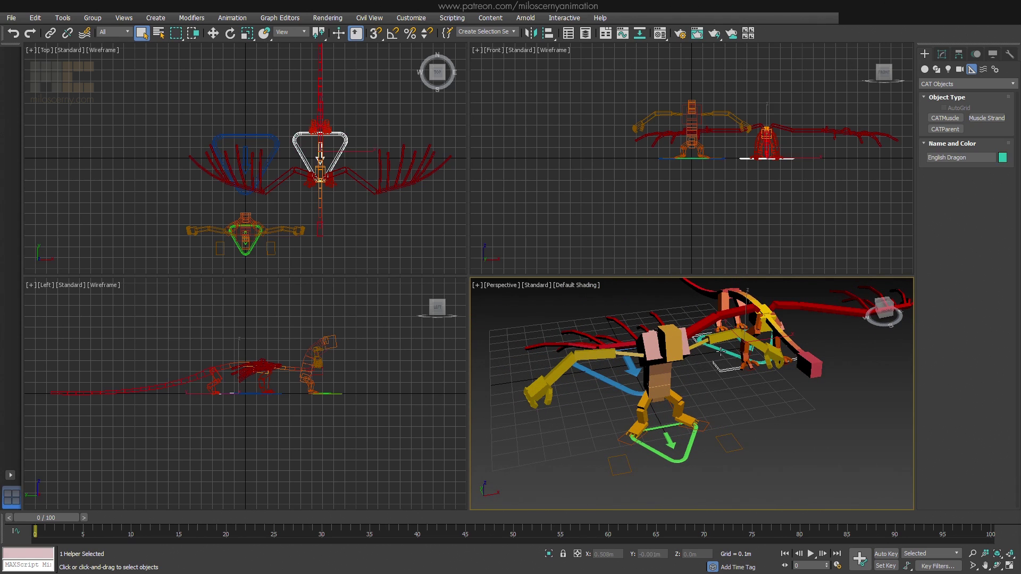
key("Delete")
left_click(692, 444)
Delete the Ape rig and blue triangle, then drag out a new CATParent with no preset.
key("Delete")
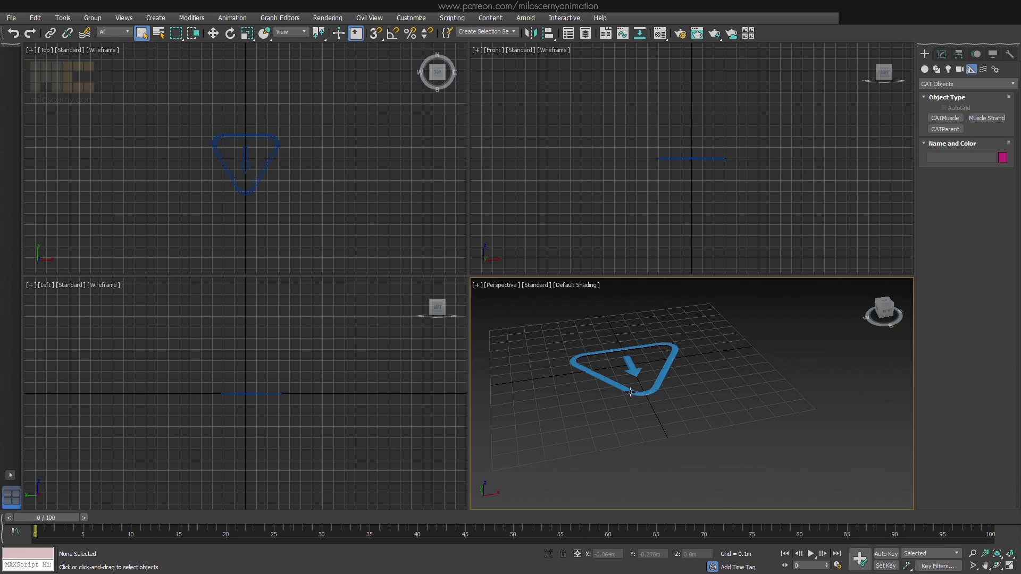
left_click(632, 394)
key("Delete")
left_click(945, 129)
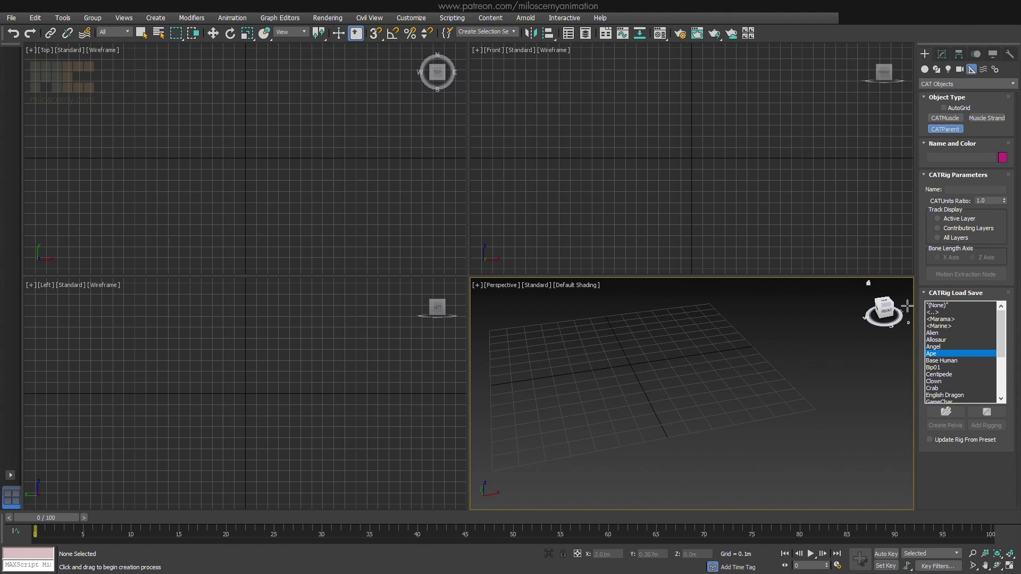
left_click(947, 307)
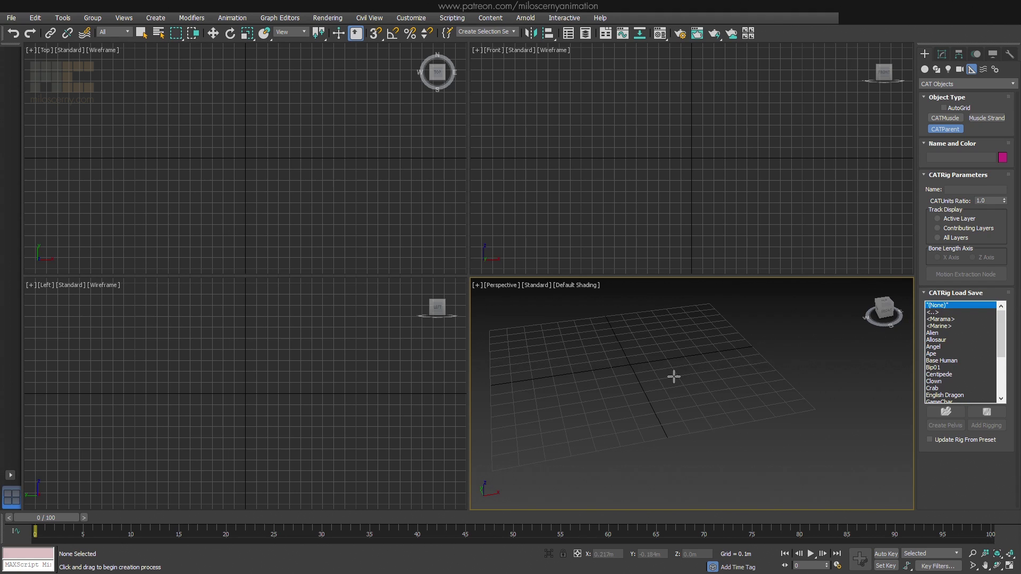
left_click(631, 365)
left_click_drag(755, 397, 829, 416)
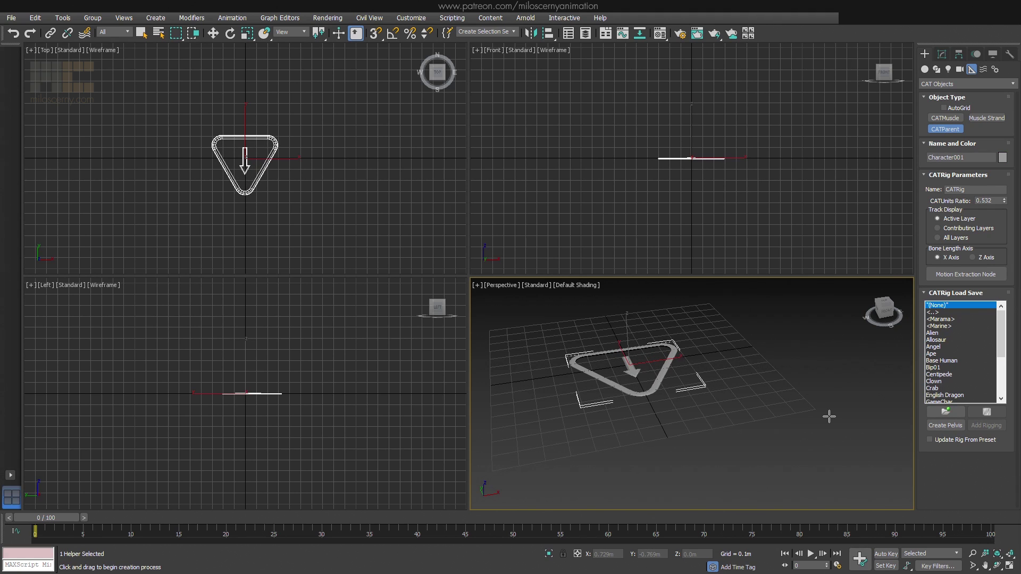
Create a pink pelvis hub for the new rig and select its CAT parent triangle.
left_click(937, 426)
middle_click_drag(655, 330, 720, 383)
right_click(720, 383)
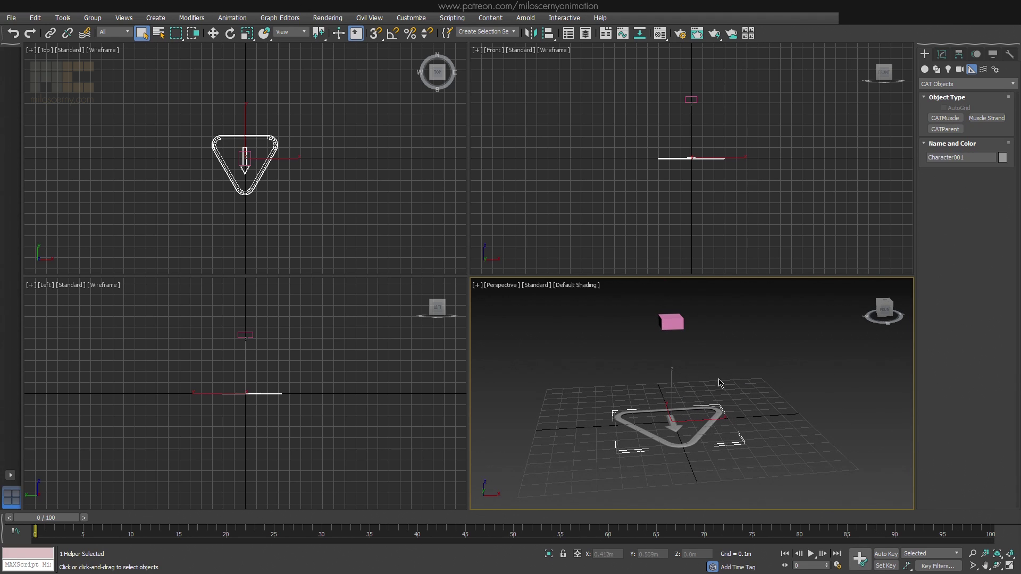
left_click(673, 323)
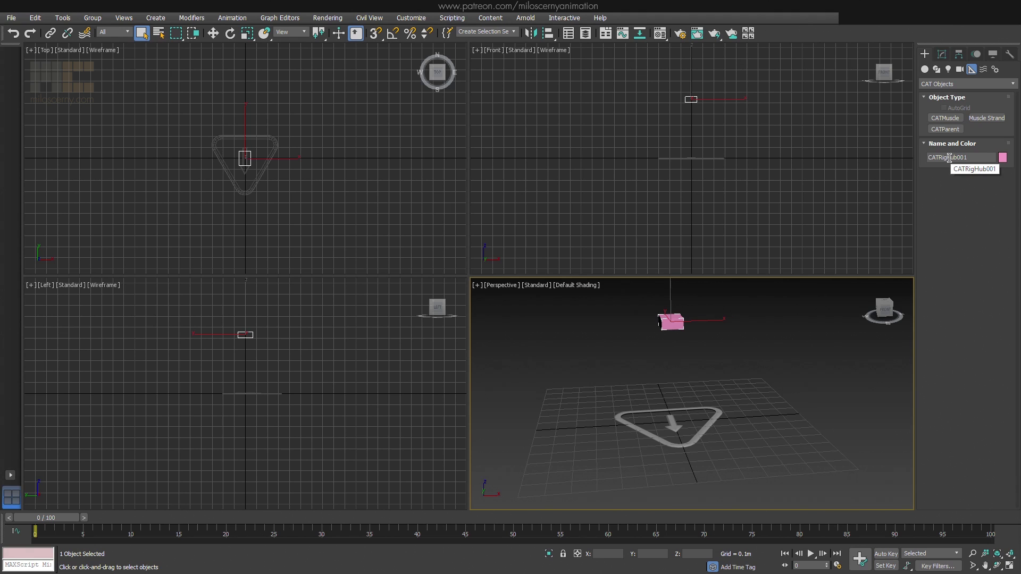
left_click(713, 421)
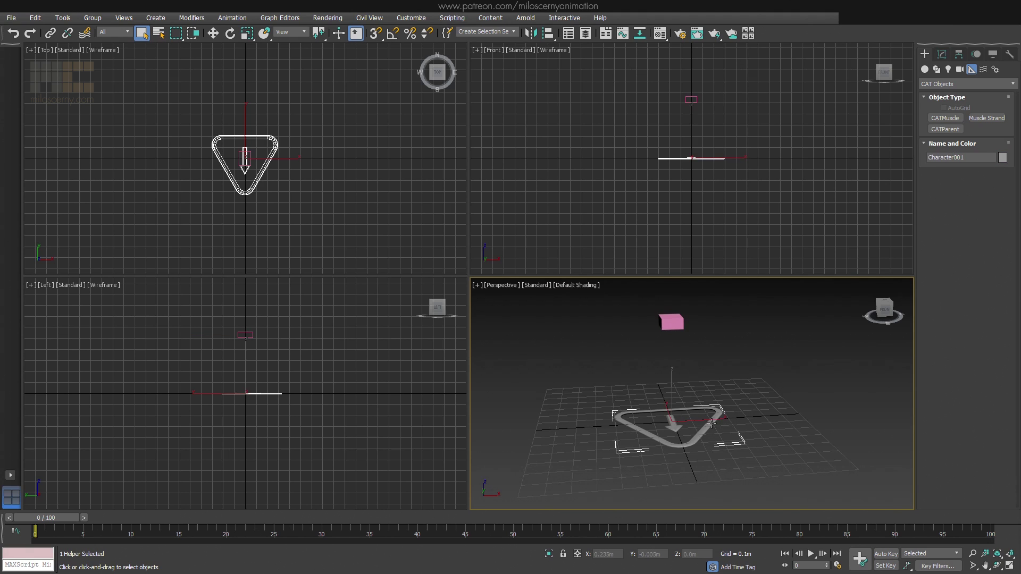
In the Modify panel, inspect the rig name and the pelvis hub's name fields.
key("w")
left_click(942, 55)
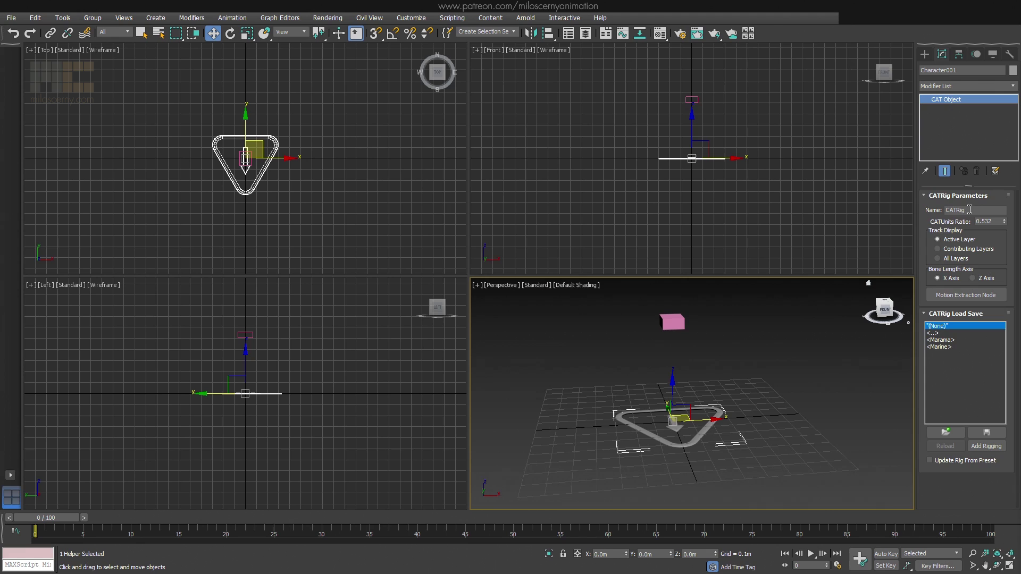
double_click(933, 210)
left_click(965, 72)
left_click(679, 325)
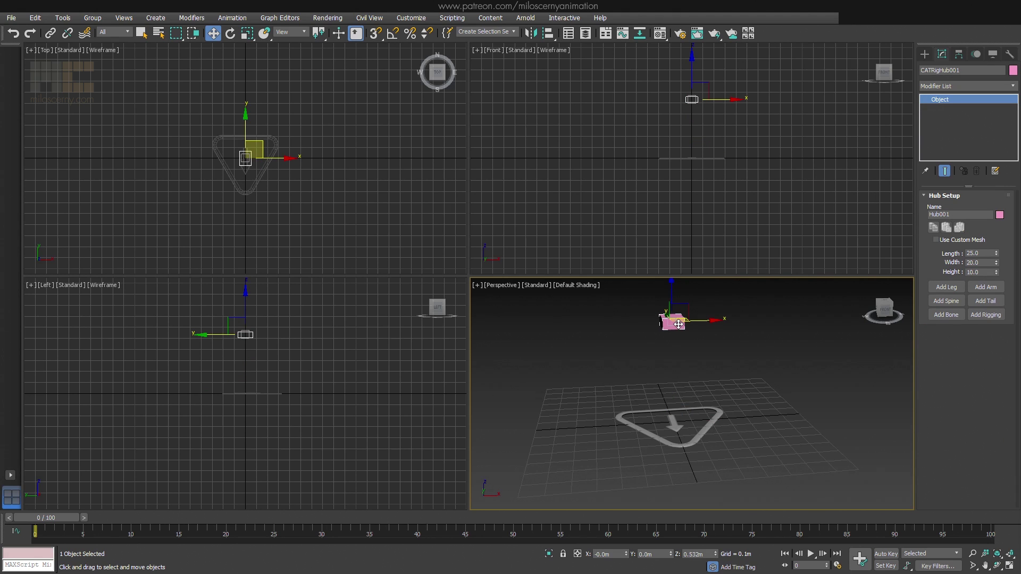
left_click(956, 215)
left_click_drag(956, 215, 924, 219)
left_click_drag(964, 70, 915, 81)
Rename the rig to CustomRig so its hub becomes CustomRigHub001, then reselect the parent.
left_click(719, 414)
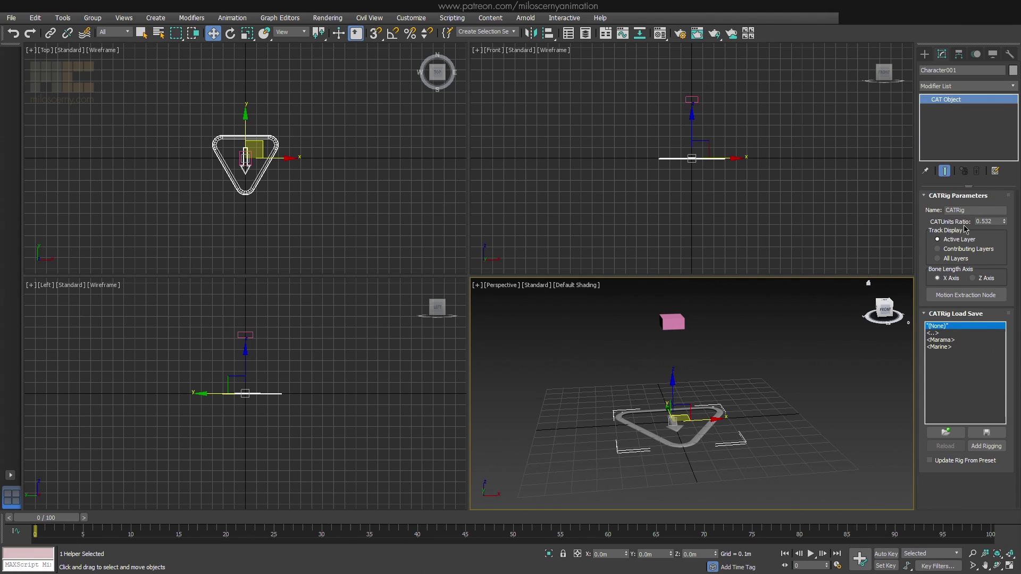
double_click(986, 211)
type("C")
key("Return")
key("Page_Down")
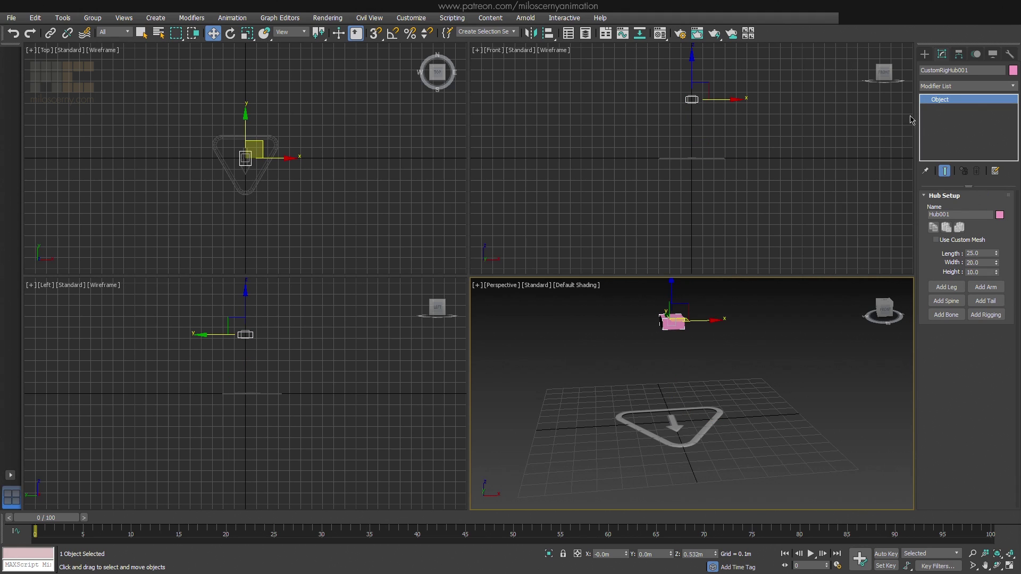
left_click(971, 73)
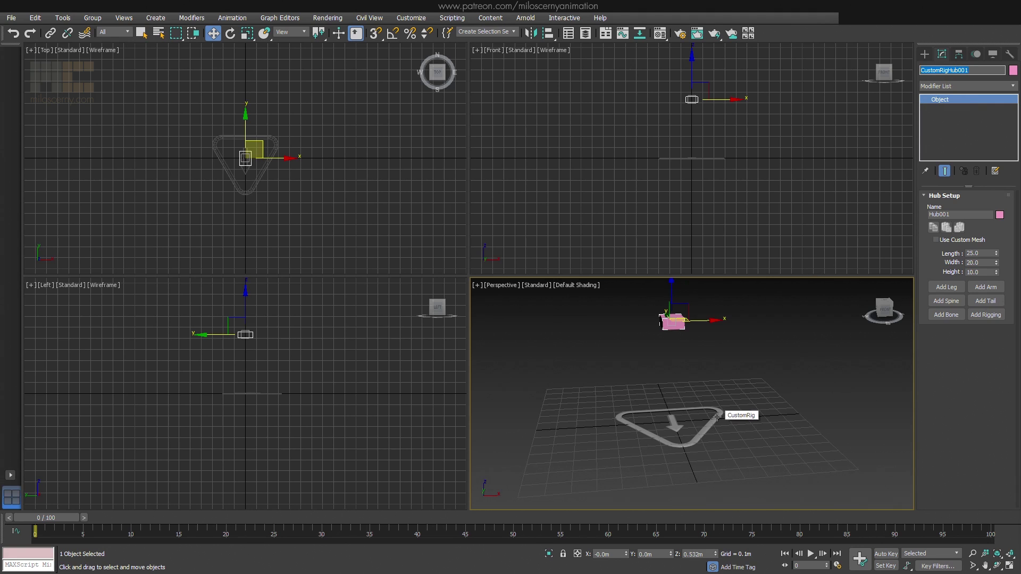
left_click(719, 417)
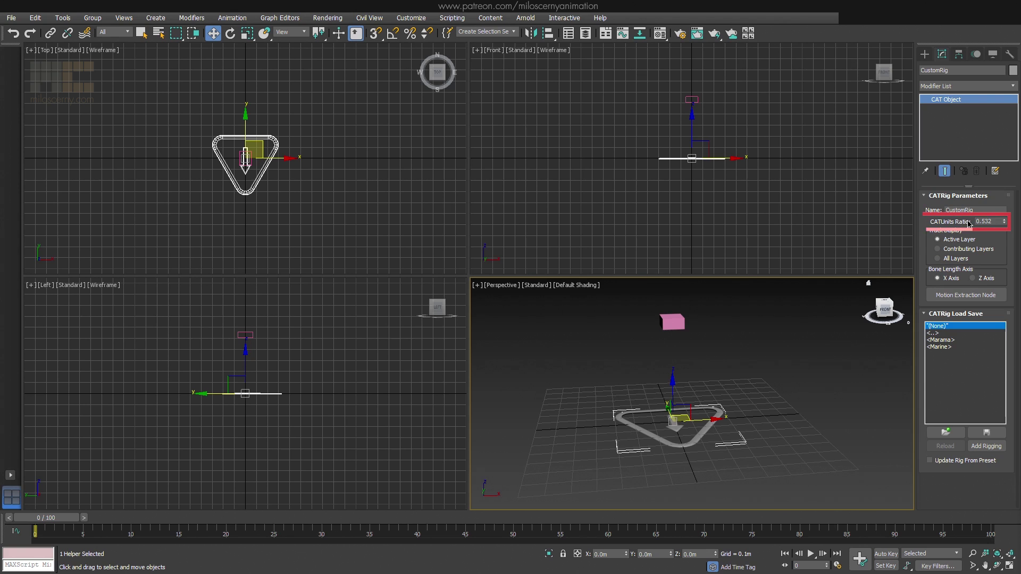
Adjust the CATUnits Ratio spinner up to 0.642, orbiting to check the rig's size.
double_click(994, 220)
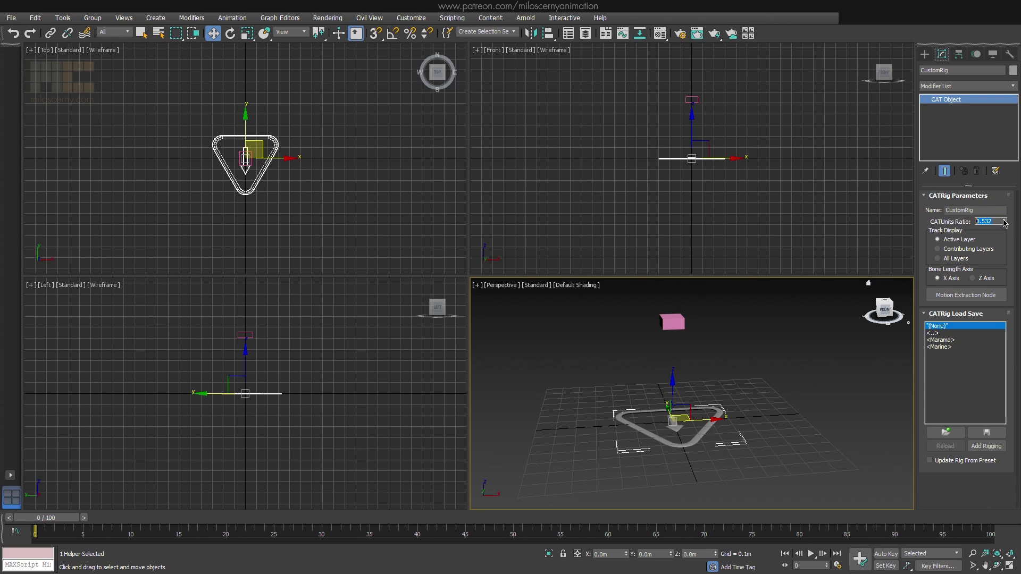
mouse_move(1006, 223)
left_mouse_down()
mouse_move(1000, 241)
mouse_move(1004, 221)
left_mouse_up()
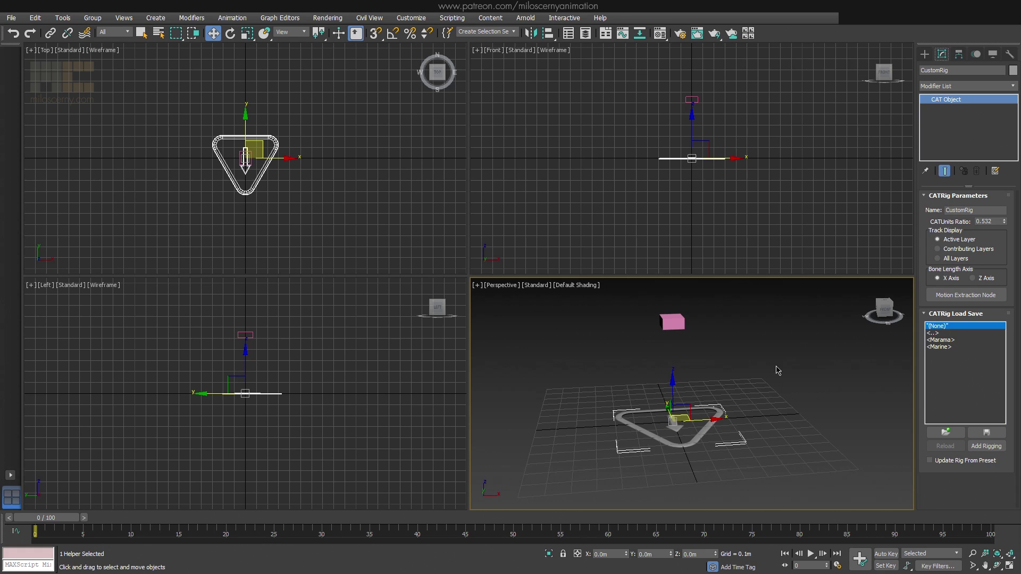
middle_click_drag(743, 355, 777, 349, "alt")
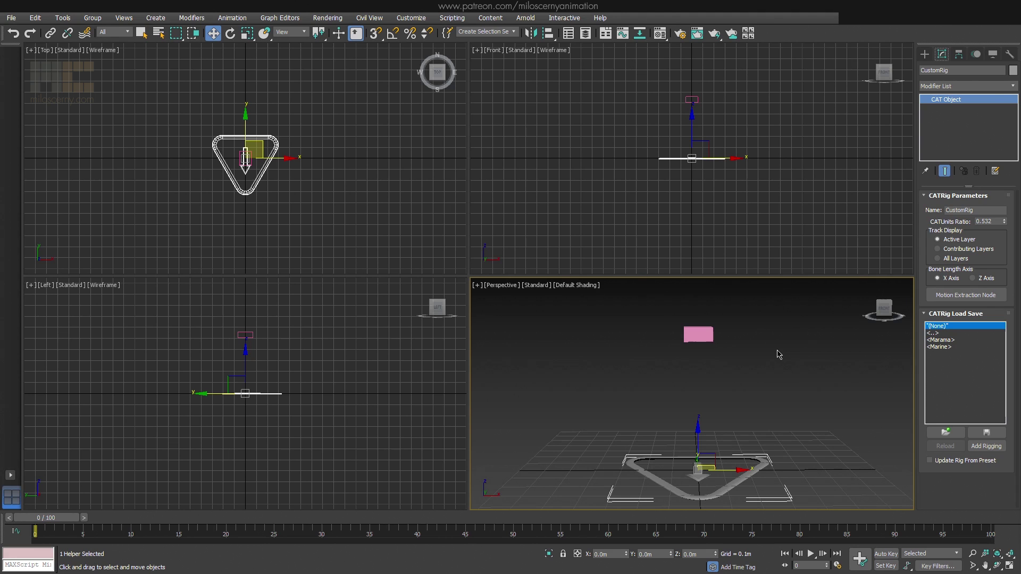
left_click_drag(1004, 221, 1004, 213)
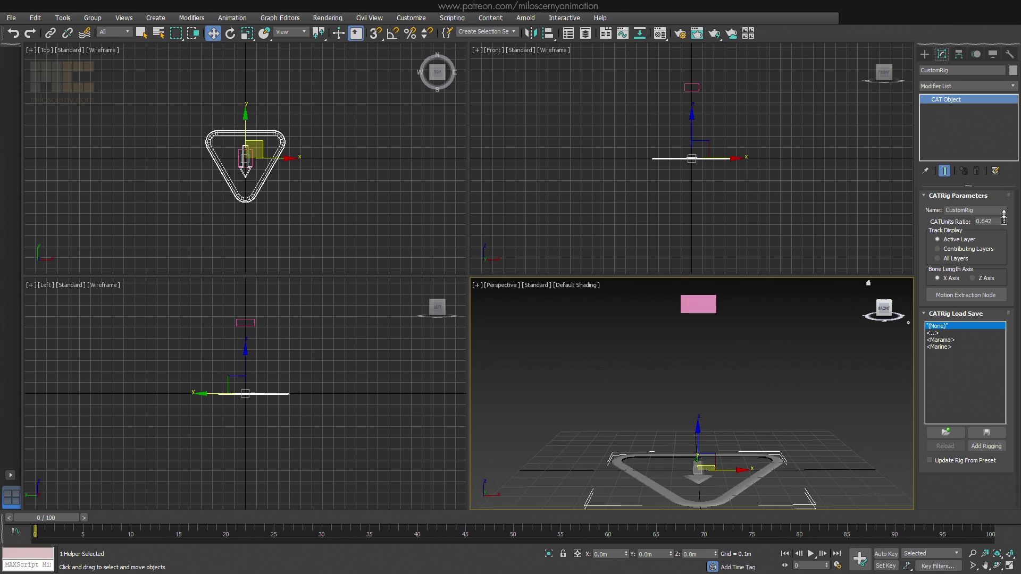
middle_click_drag(830, 358, 807, 370, "alt")
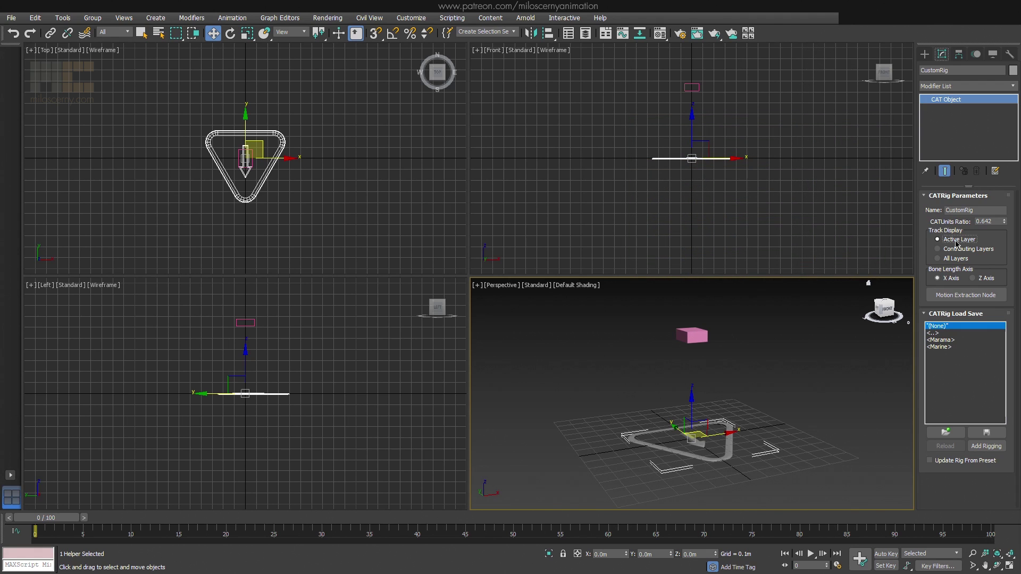
Set track display, switch the reference coordinate system to Local, and keep bone length along X.
left_click(956, 250)
left_click(301, 32)
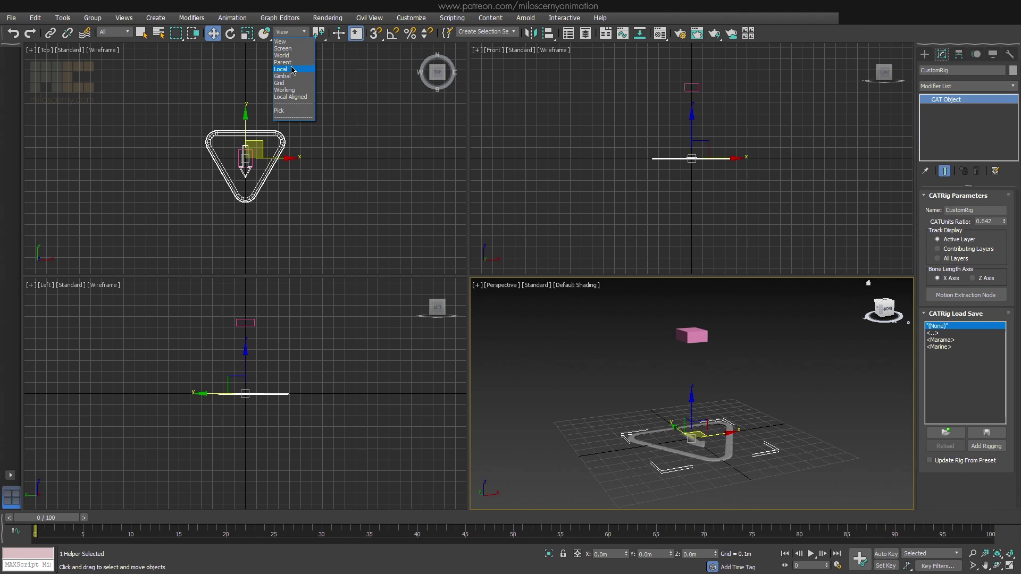
left_click(292, 70)
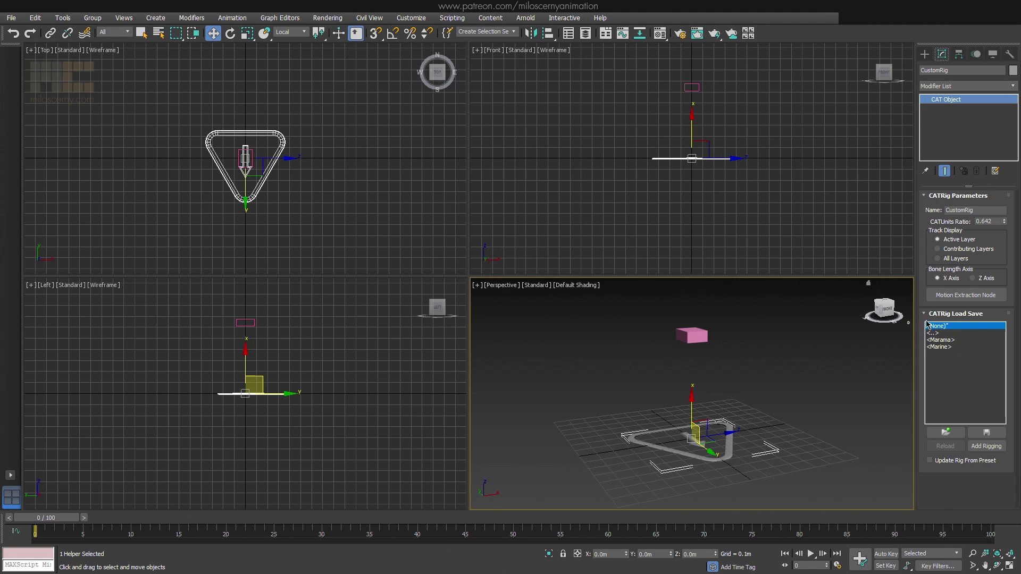
left_click(976, 278)
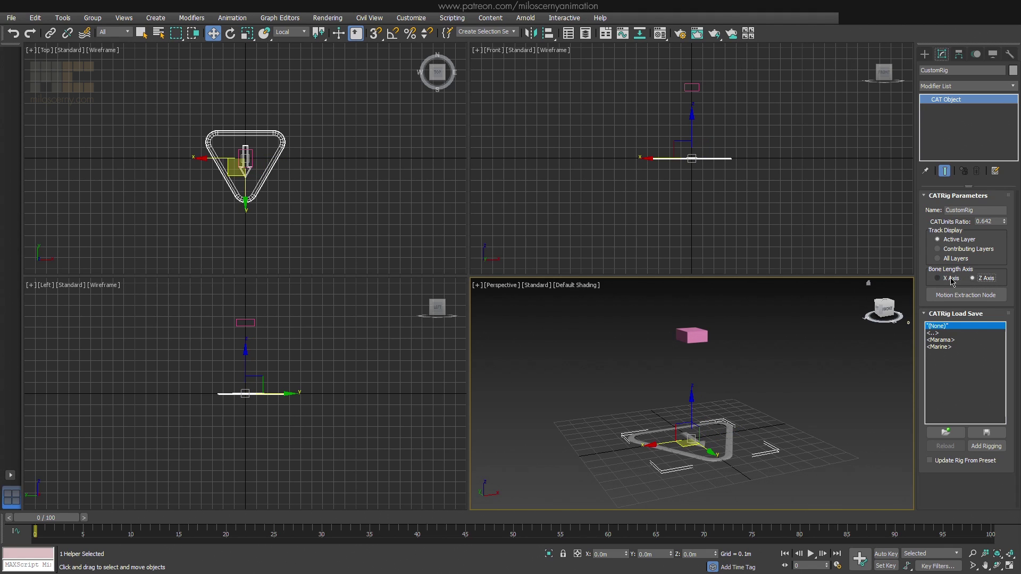
left_click(953, 283)
left_click(980, 283)
left_click(949, 282)
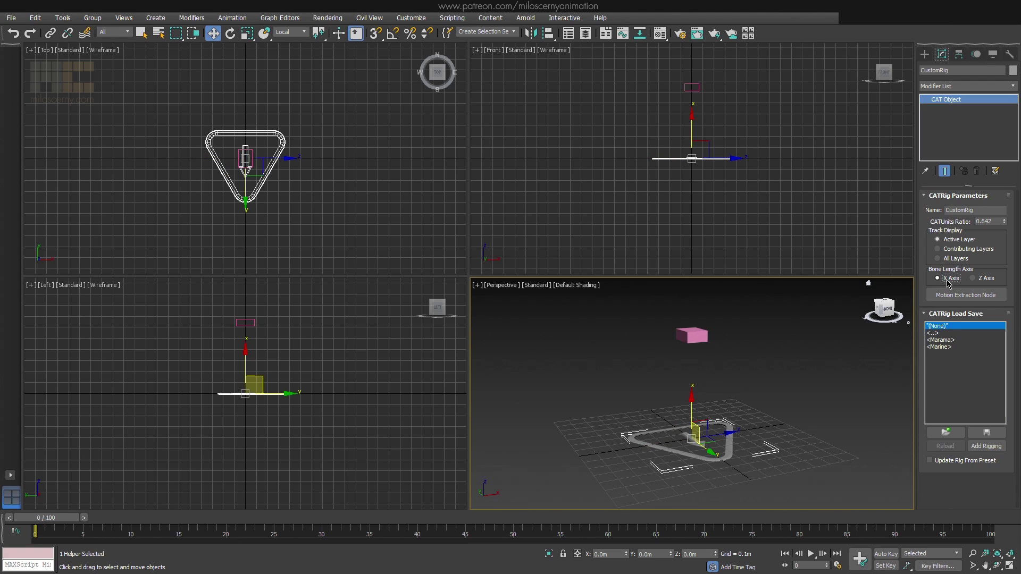
Add a motion extraction node, CustomRigTransform, and reselect the CAT parent triangle.
left_click(957, 294)
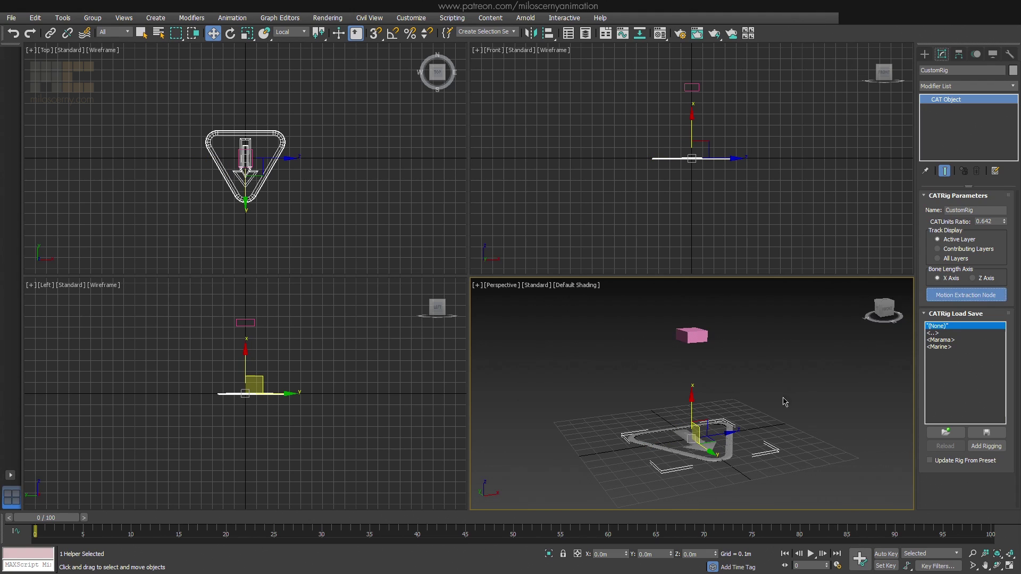
scroll(726, 451, "up", 5)
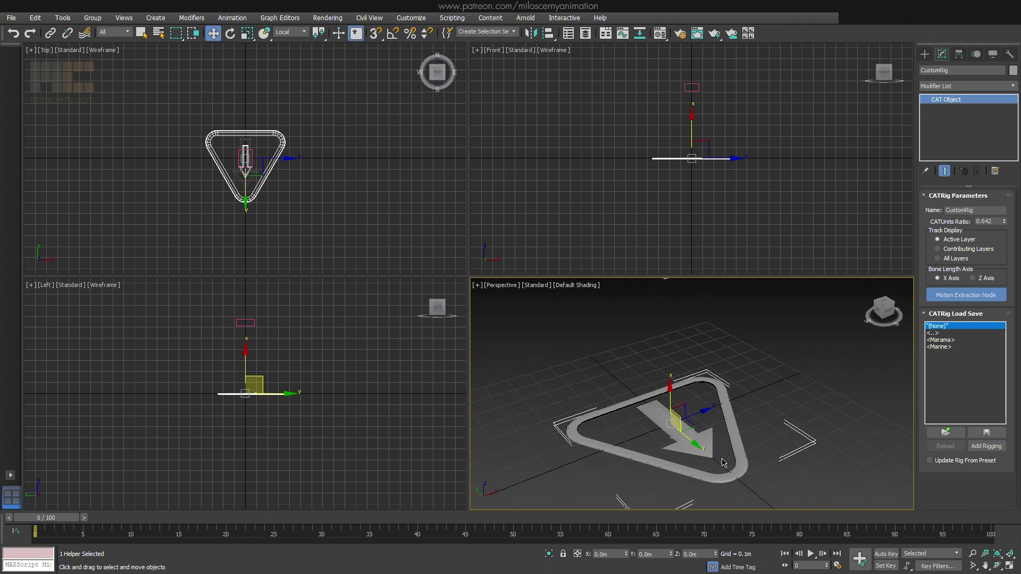
left_click(711, 439)
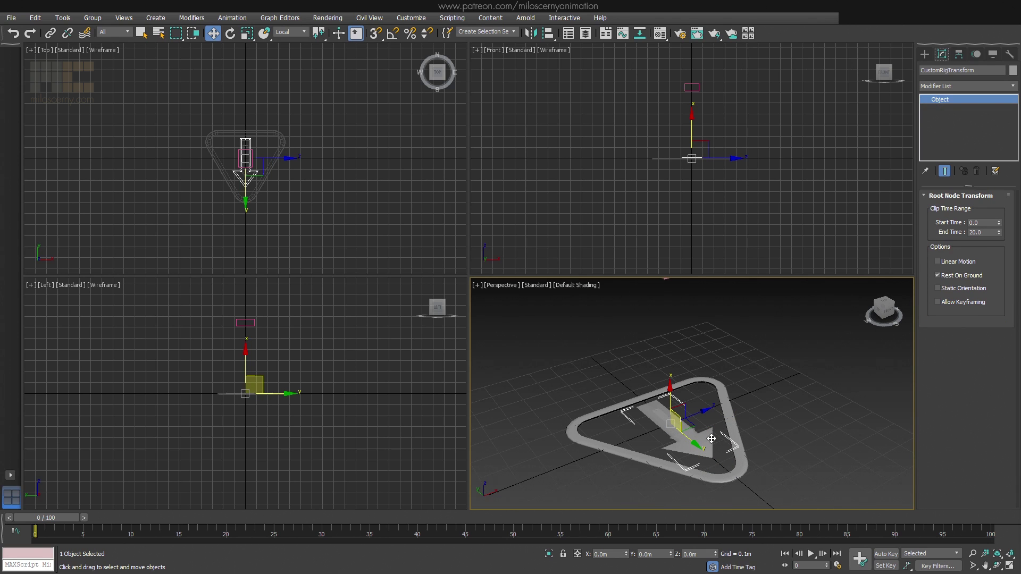
middle_click_drag(711, 438, 735, 417, "alt")
scroll(718, 419, "down", 2)
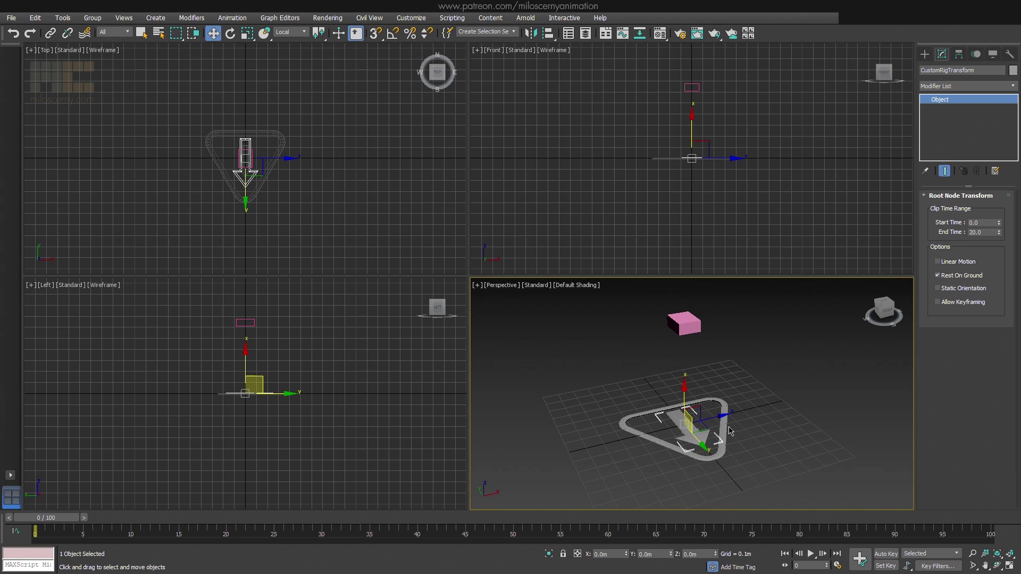
left_click(725, 428)
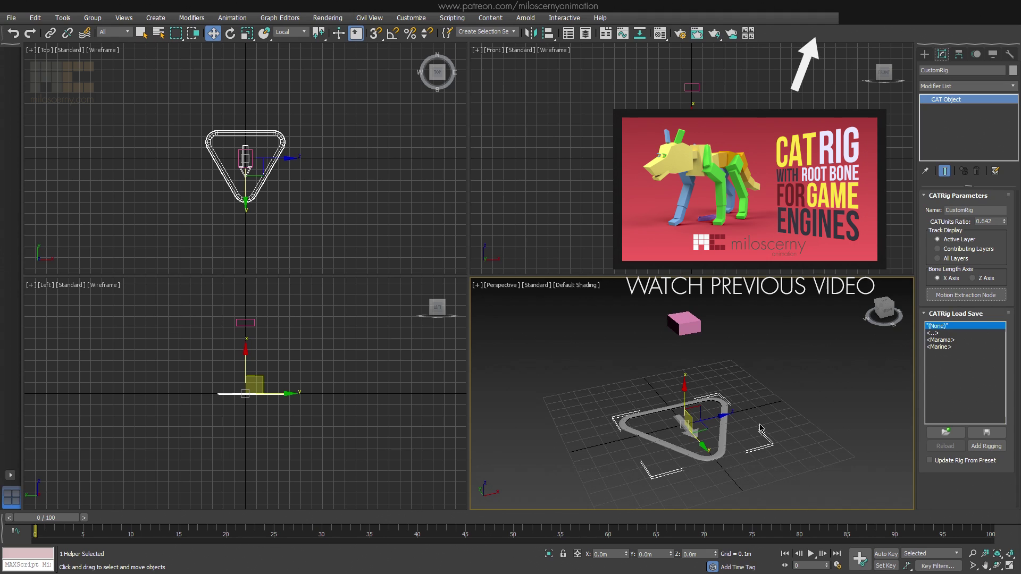
middle_click_drag(768, 423, 765, 418)
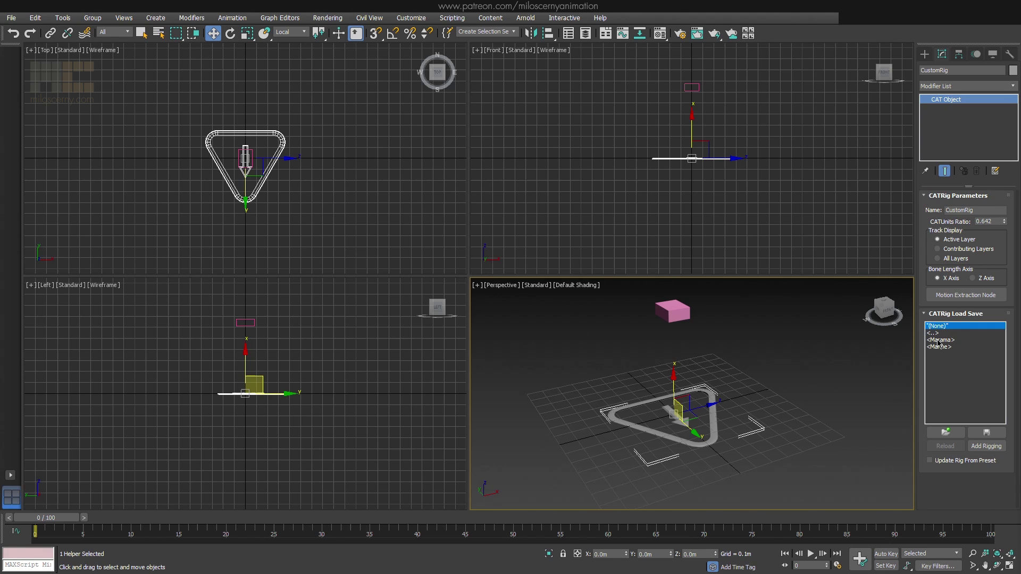
From the pelvis hub, add legs, two stacked spines, and two pairs of arms.
left_click(678, 315)
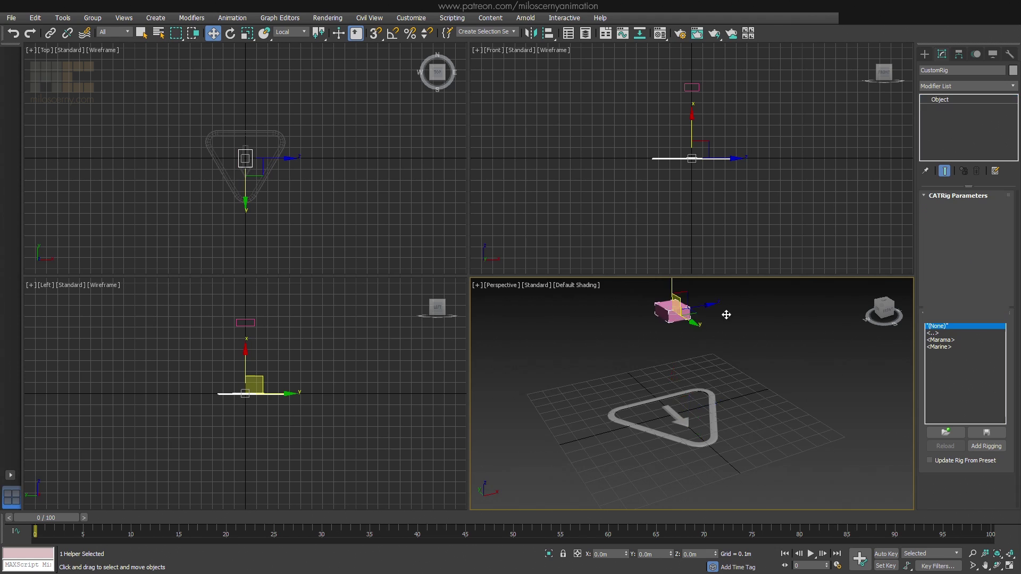
left_click(946, 287)
left_click(946, 301)
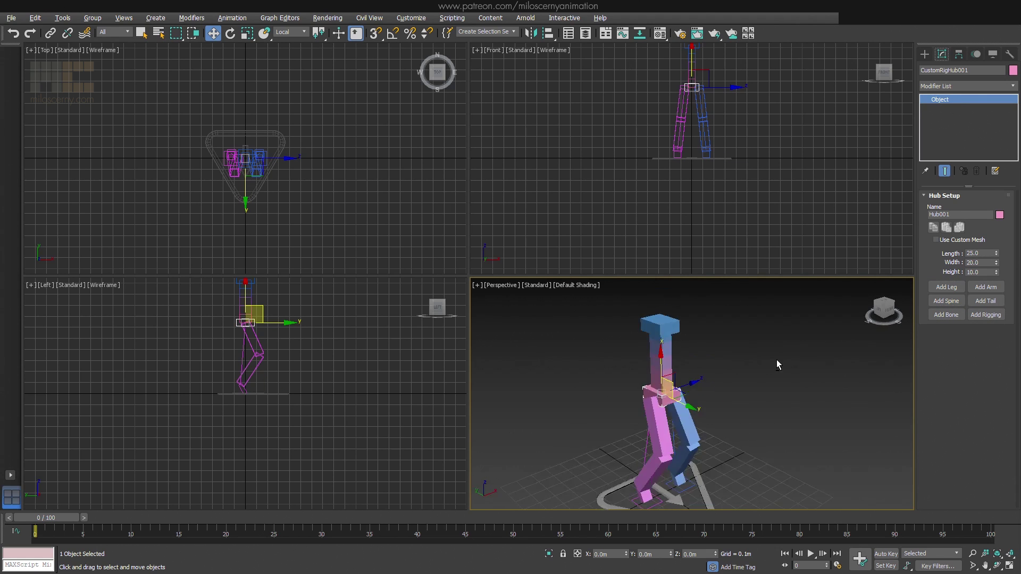
left_click(985, 287)
middle_click_drag(717, 349, 751, 319, "alt")
left_click(946, 301)
left_click(986, 288)
Move Hub003 and Hub004 forward to bend the spines, then select the CustomRig parent.
left_click(751, 311)
left_click(751, 310)
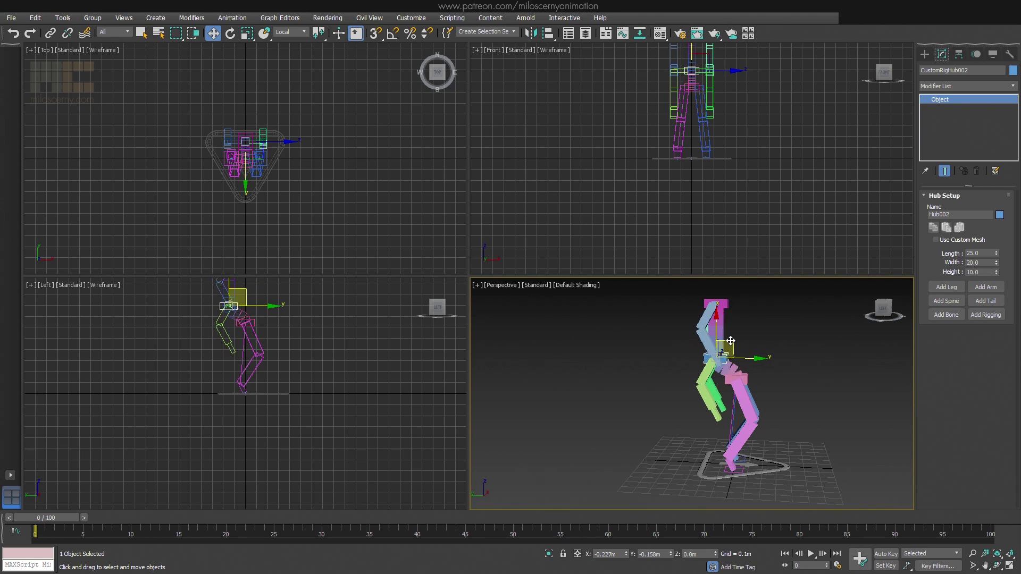
left_click_drag(751, 311, 772, 343)
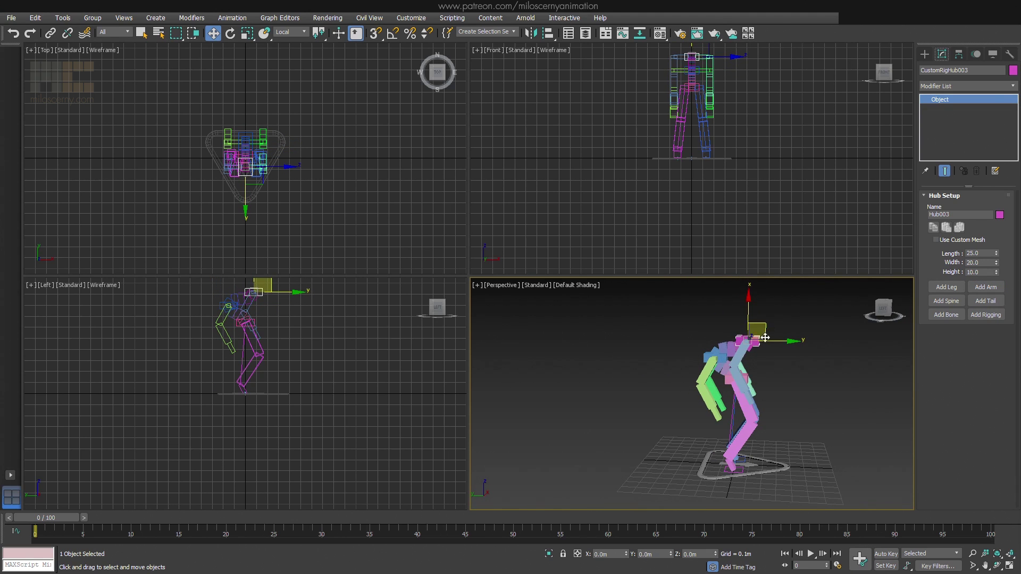
scroll(773, 346, "up", 3)
middle_click_drag(774, 346, 778, 420)
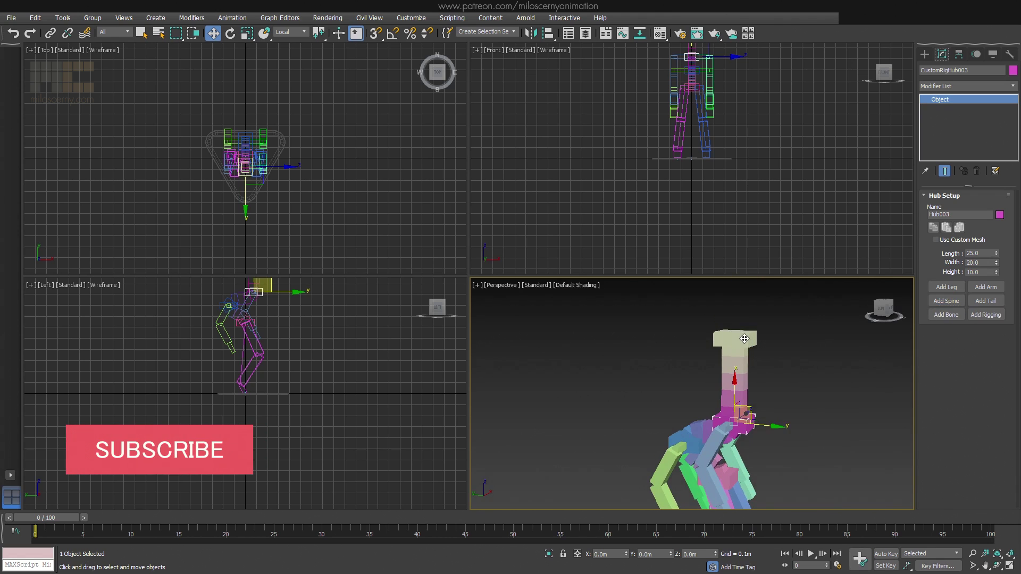
left_click_drag(784, 347, 777, 366)
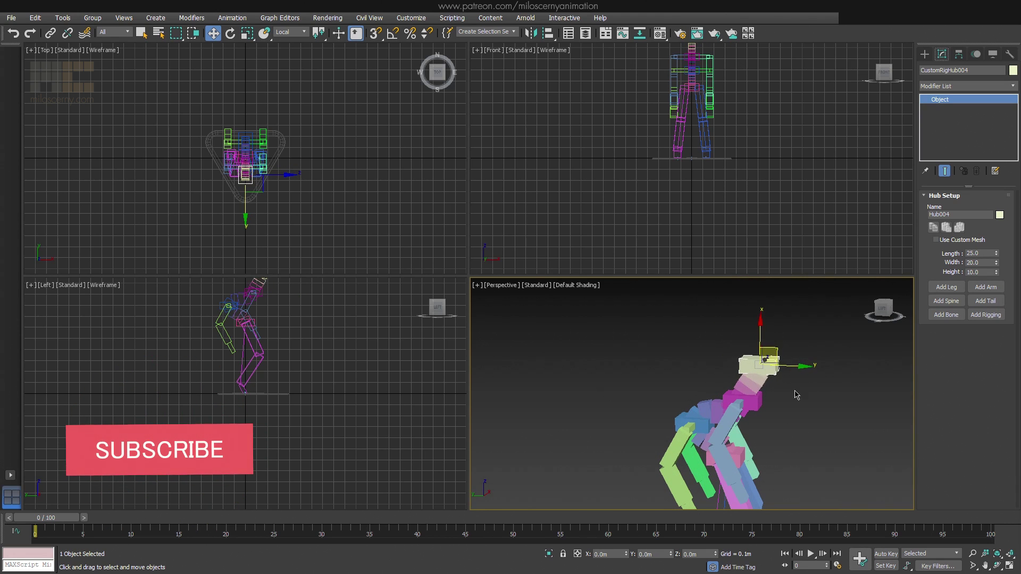
middle_click_drag(777, 367, 746, 449, "alt")
left_click(806, 400)
scroll(806, 400, "up", 3)
left_click(726, 456)
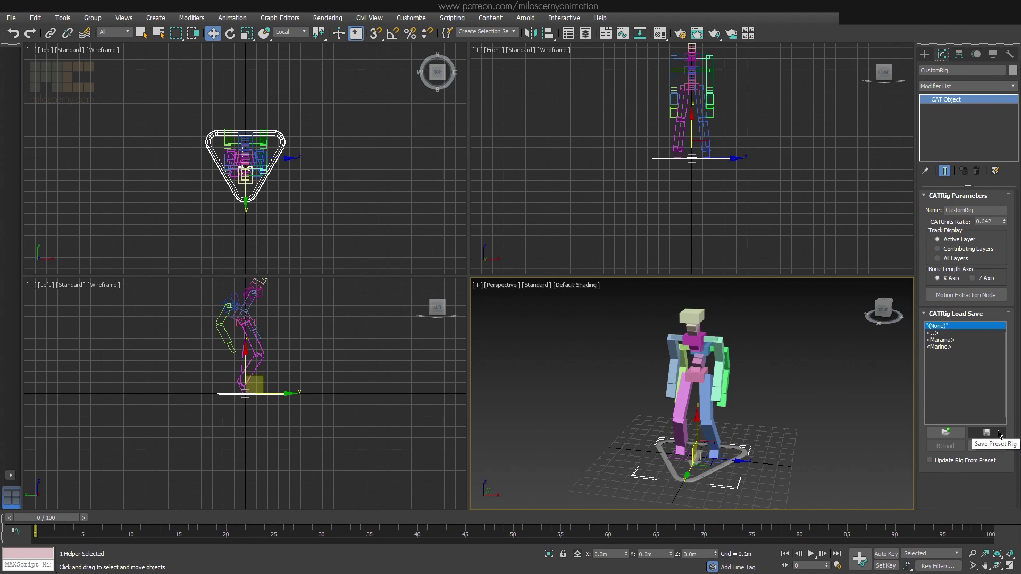
Save the CustomRig skeleton as a rig preset named 'mutant'.
left_click(985, 435)
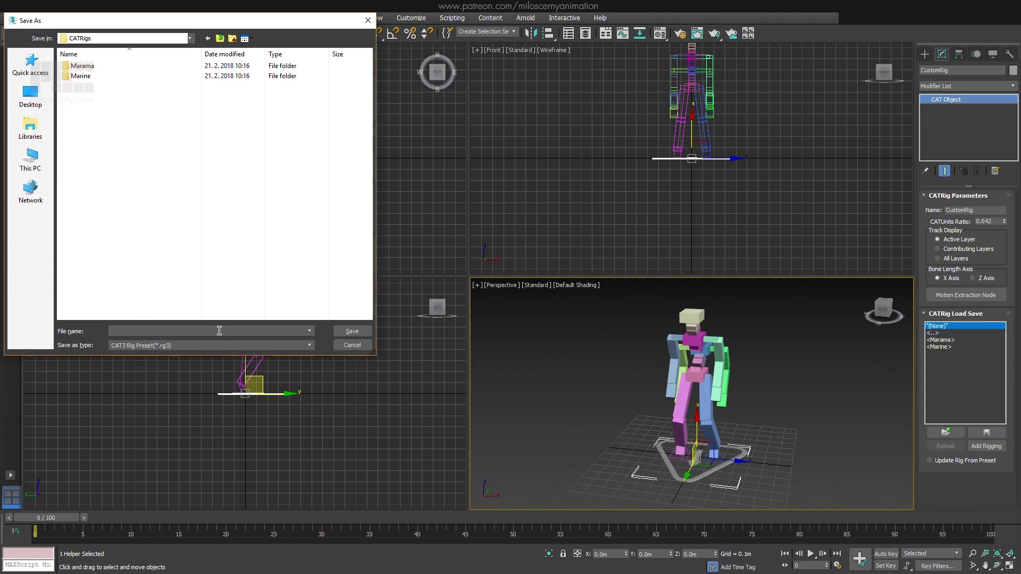
type("mutant")
key("Return")
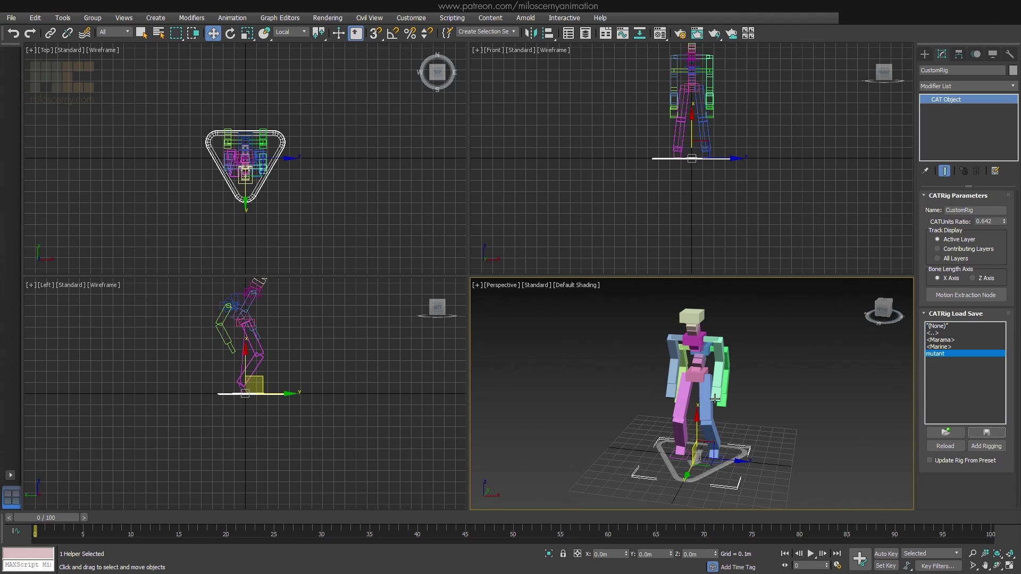
left_click(925, 54)
Place a second CATParent rig from the mutant preset beside the first.
left_click(942, 131)
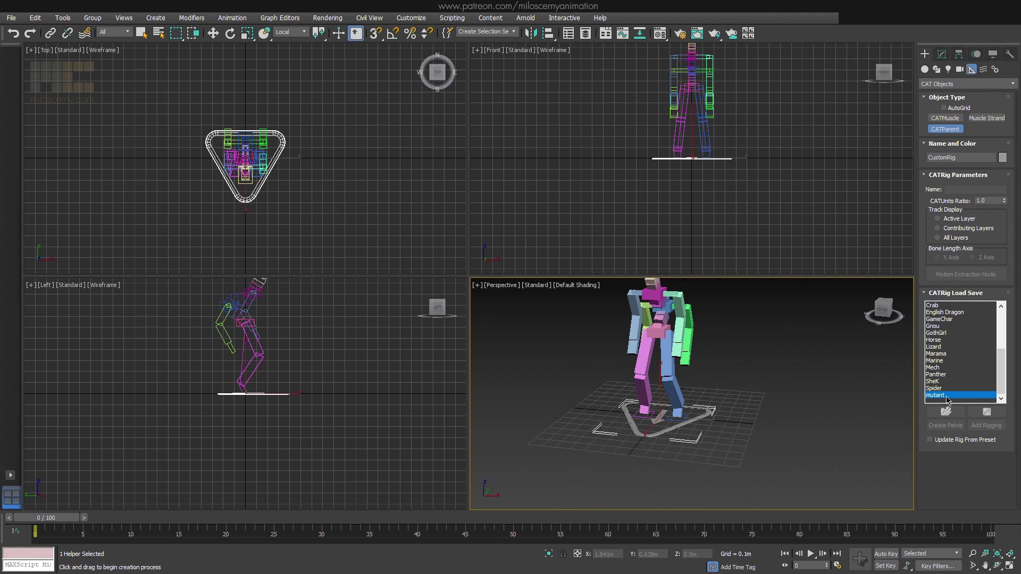
left_click(822, 429)
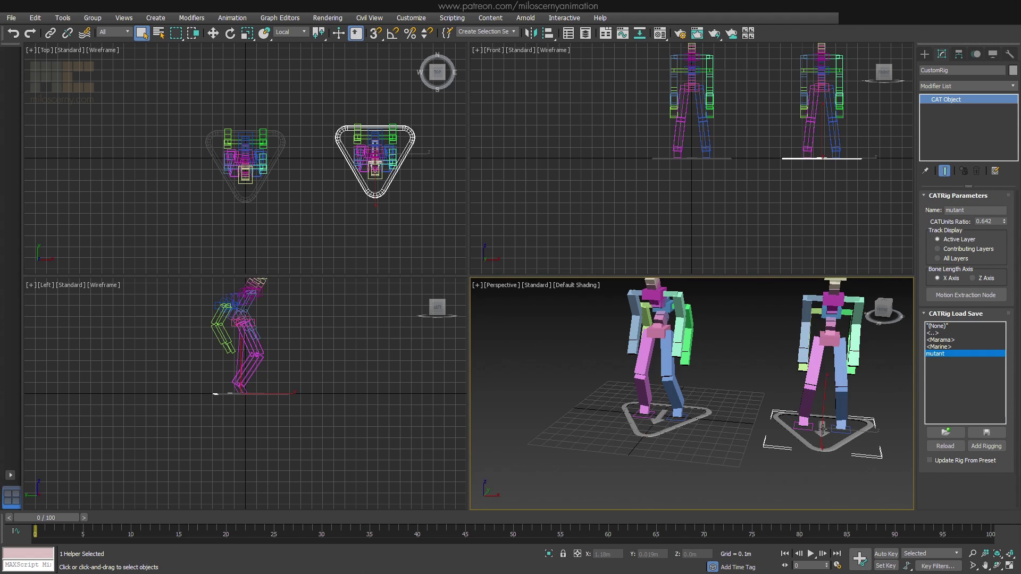
mouse_move(822, 429)
middle_mouse_down()
mouse_move(763, 428)
mouse_move(806, 433)
middle_mouse_up()
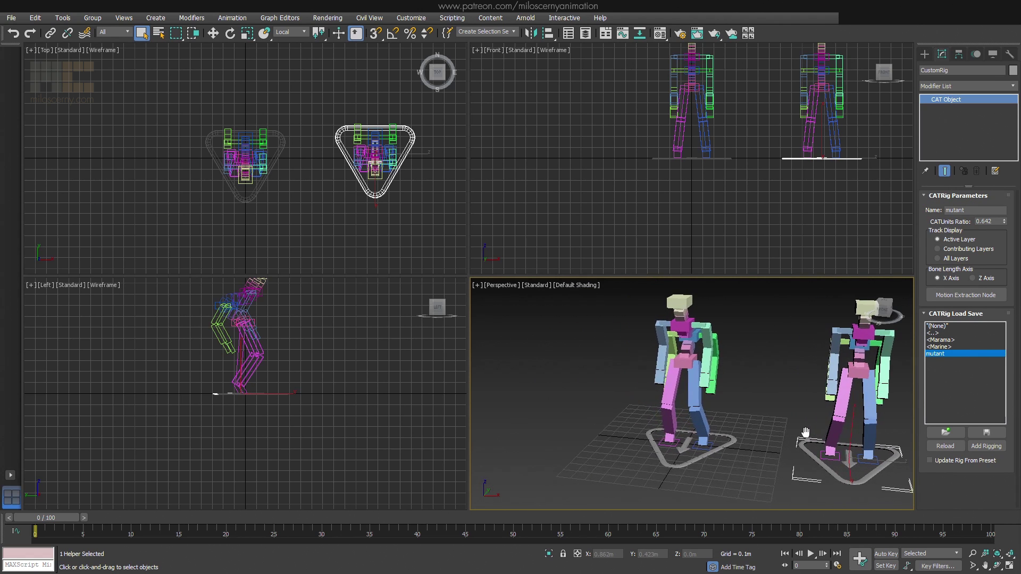
scroll(721, 314, "up", 4)
Delete the left rig's spine and upper body, then select its base triangle.
left_click(677, 357)
middle_click_drag(751, 353, 761, 388, "alt")
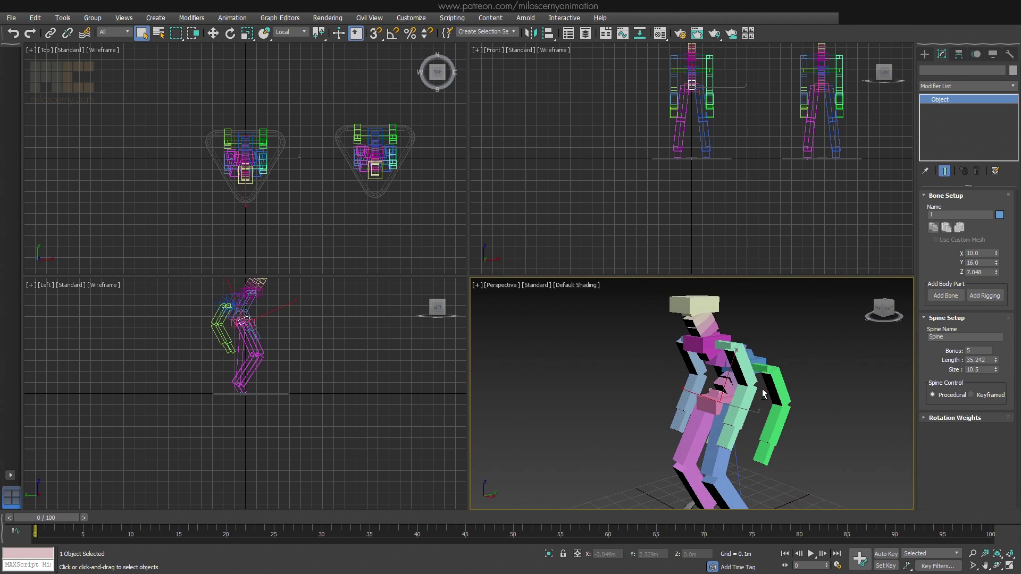
key("Delete")
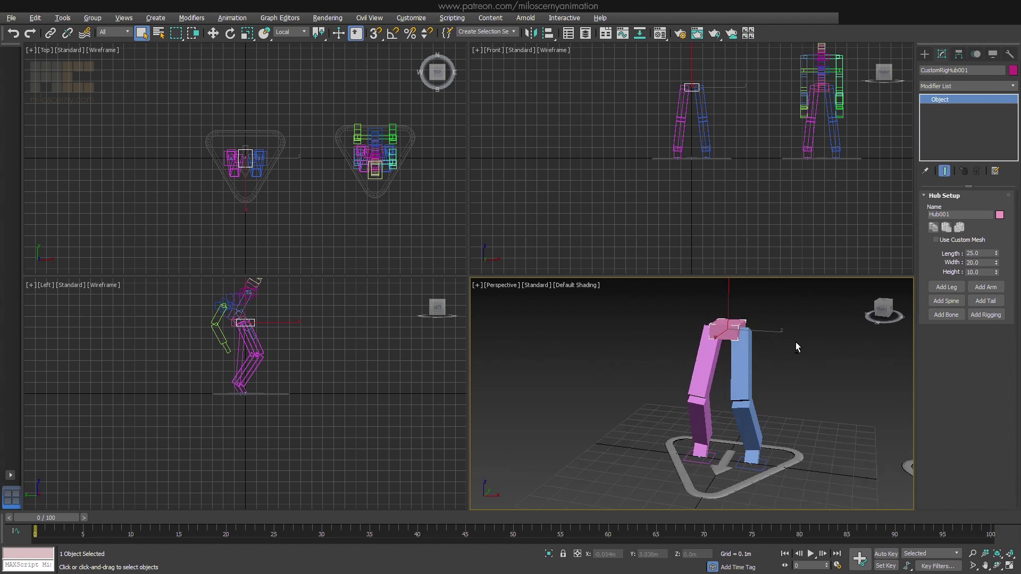
left_click(787, 460)
middle_click_drag(787, 460, 860, 397, "alt")
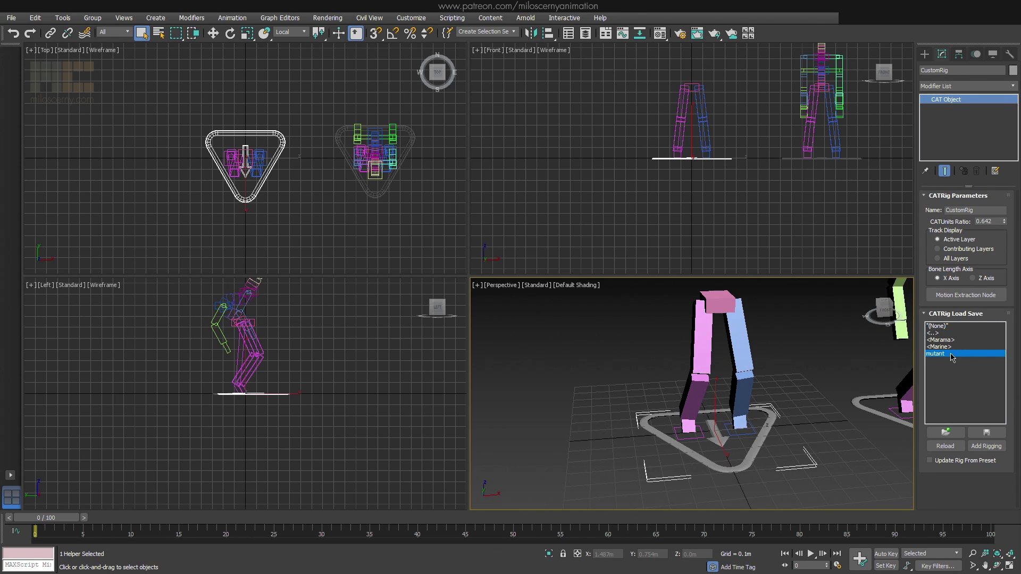
scroll(771, 367, "down", 5)
Load the mutant.rg3 preset file onto the selected rig.
left_click(948, 433)
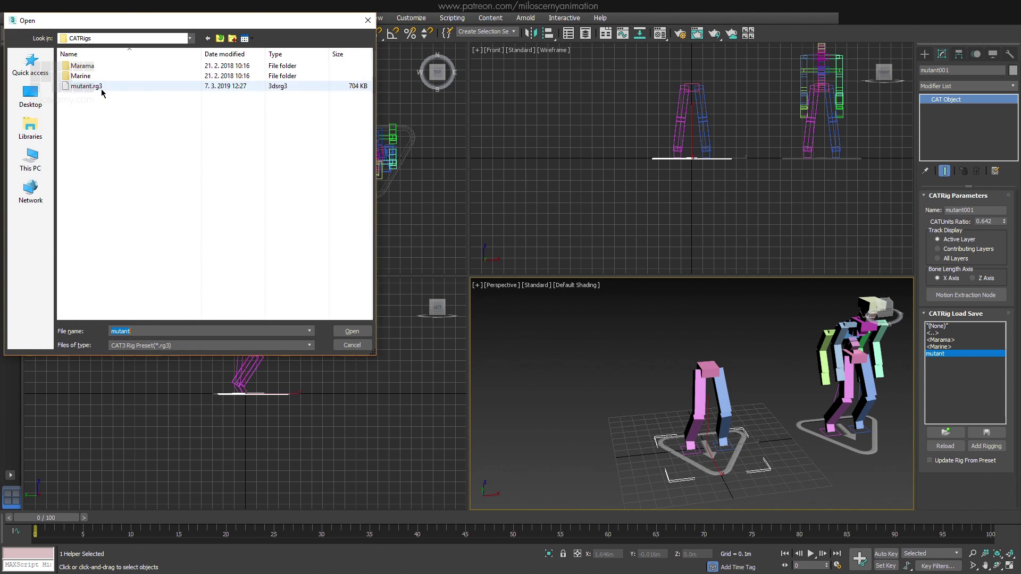
left_click(101, 88)
double_click(101, 88)
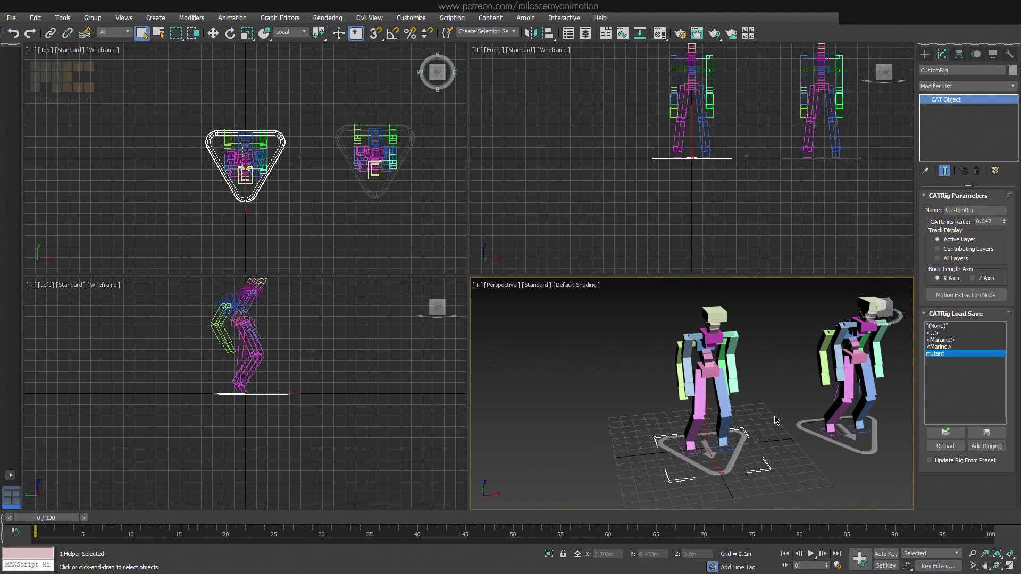
Check the rig's Extra Rig Nodes list, then close it.
left_click(982, 447)
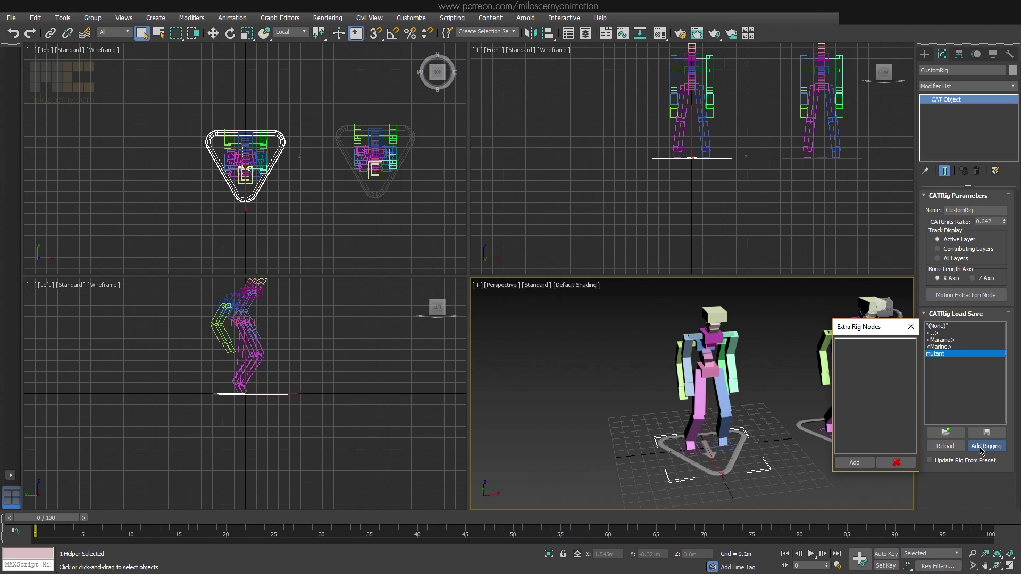
scroll(727, 421, "down", 3)
left_click(728, 409)
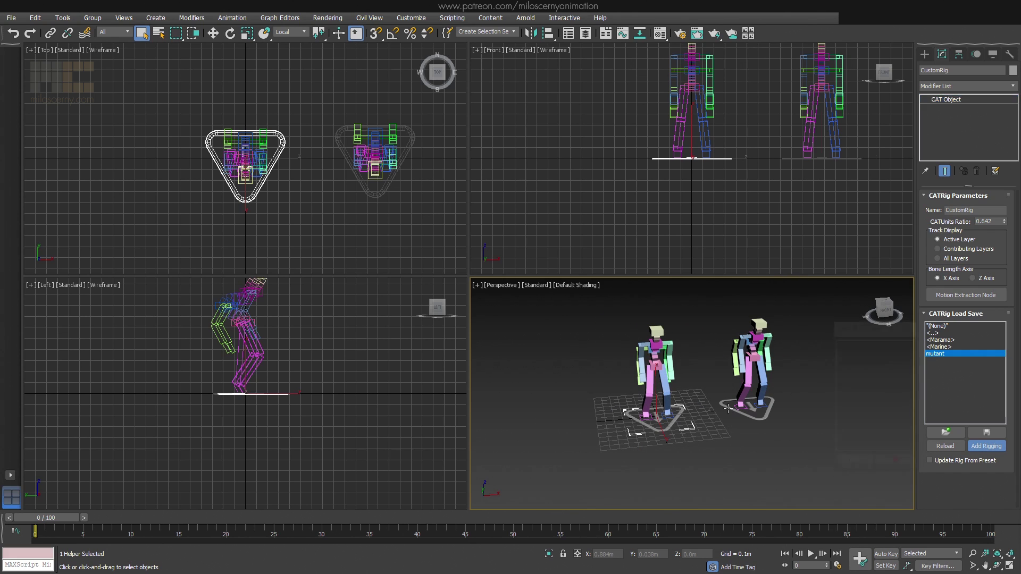
Draw a green cylinder, Cylinder001, beside the rig and reselect the rig's base triangle.
left_click(924, 53)
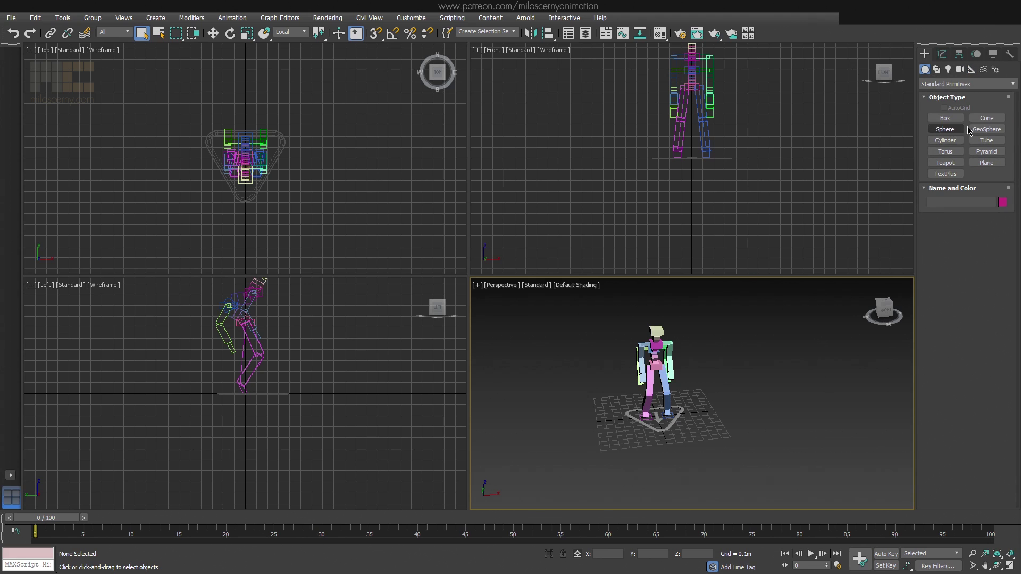
left_click(954, 141)
left_click_drag(662, 456, 677, 459)
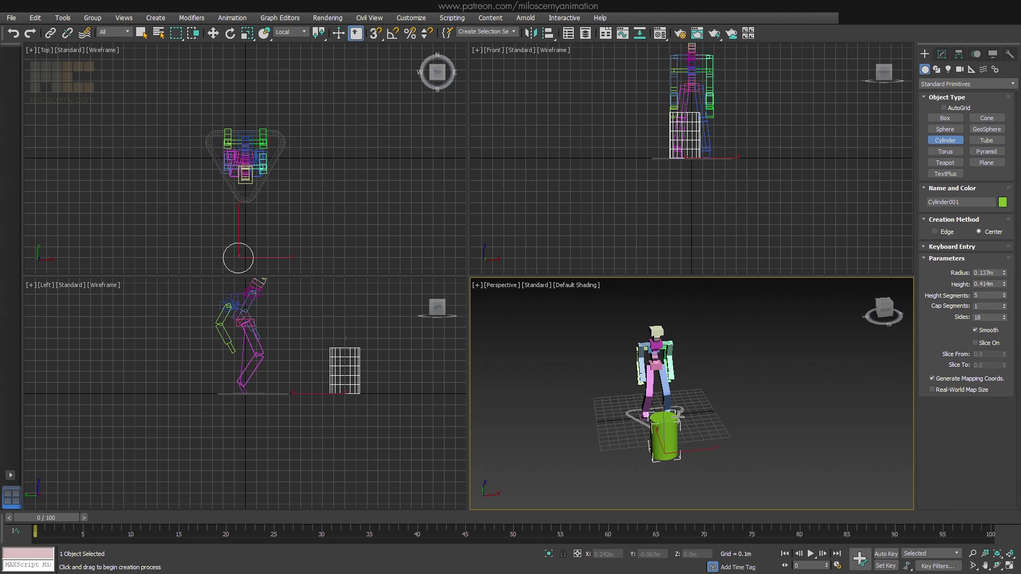
left_click(679, 416)
right_click(679, 416)
middle_click_drag(678, 415, 721, 411, "alt")
scroll(654, 410, "up", 3)
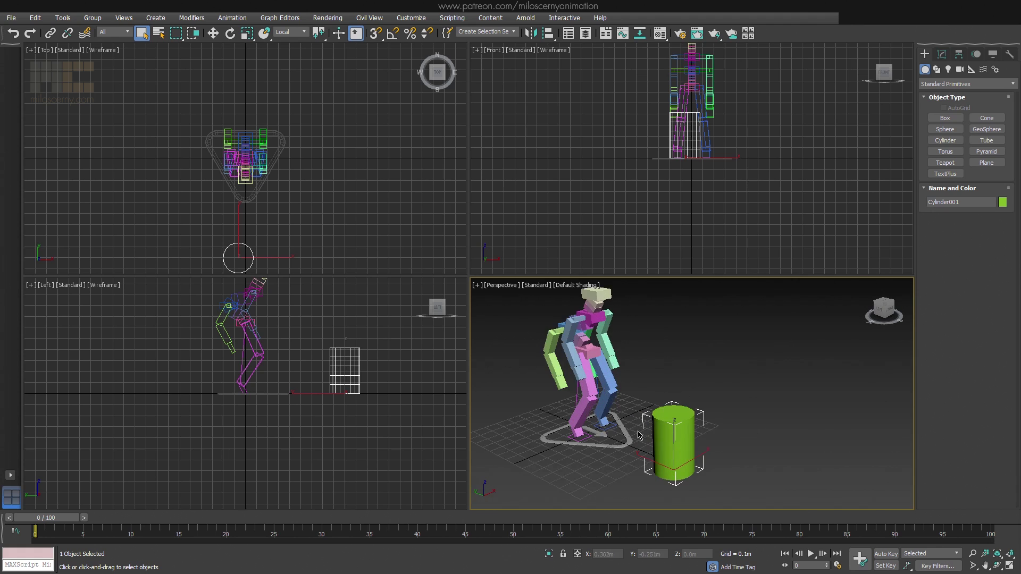
left_click(631, 406)
middle_click_drag(632, 406, 697, 412)
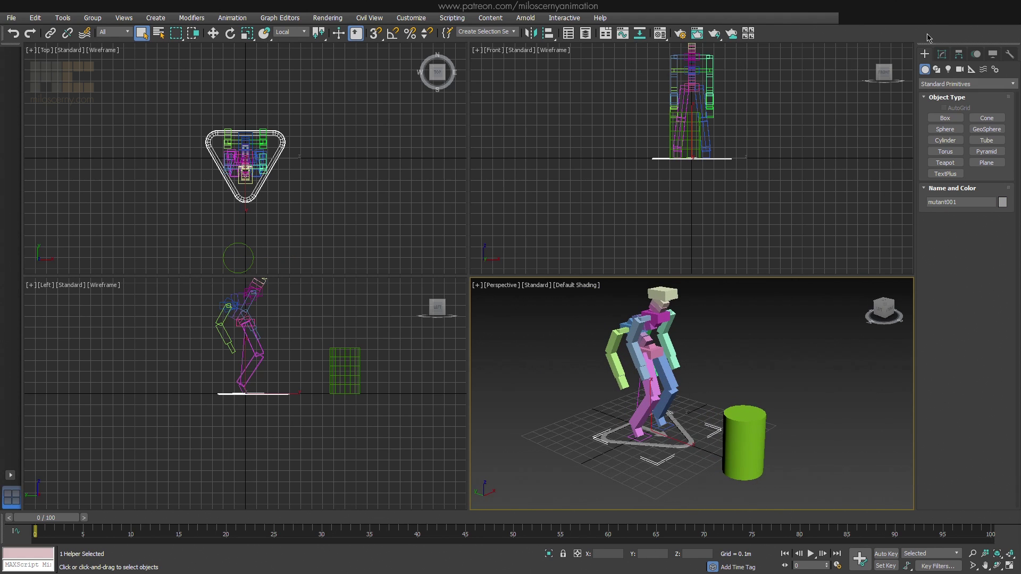
Add Cylinder001 to the rig's extra rig nodes from the 0 (default) layer.
left_click(942, 53)
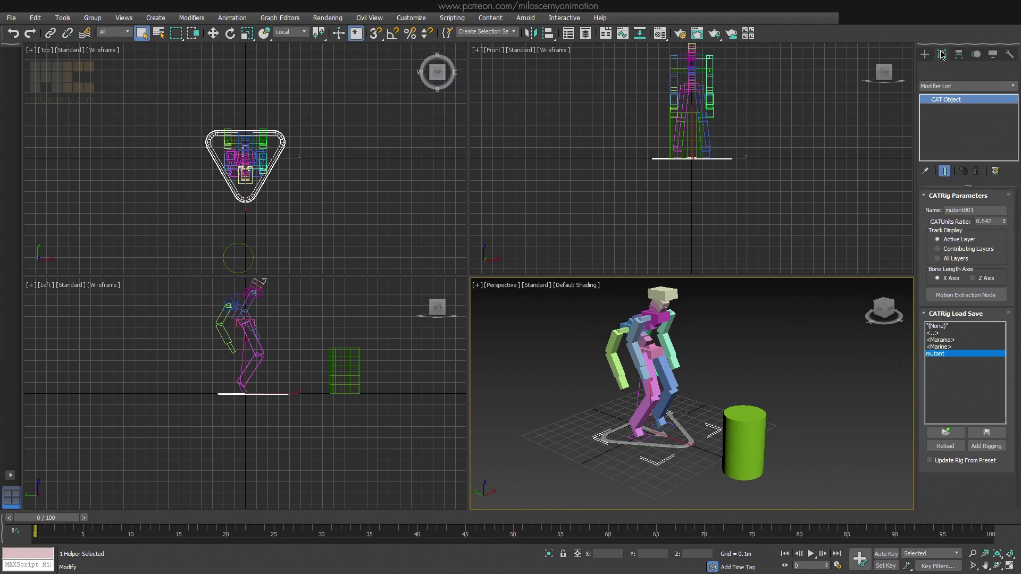
left_click(986, 447)
left_click(862, 462)
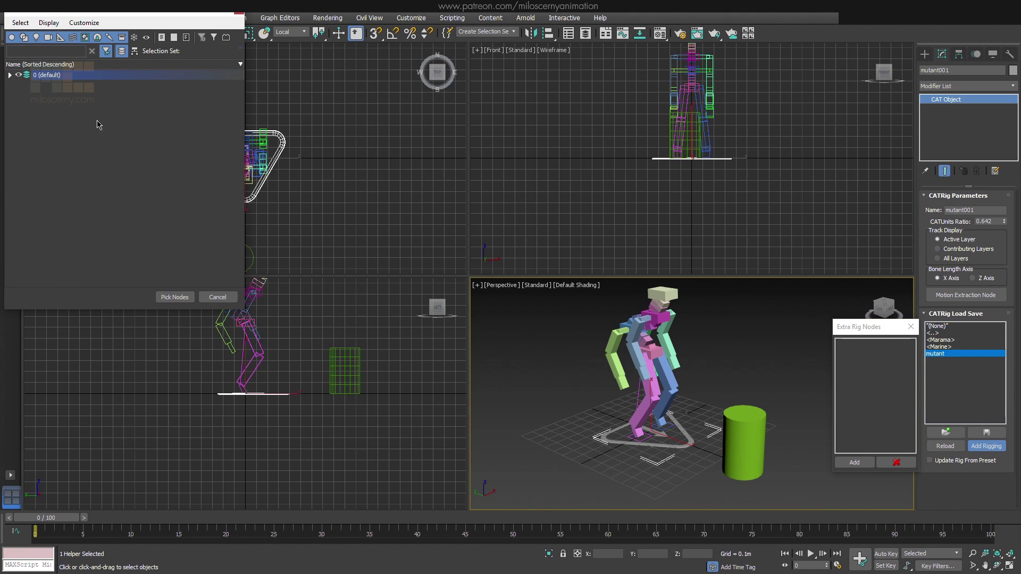
left_click(9, 75)
left_click(57, 86)
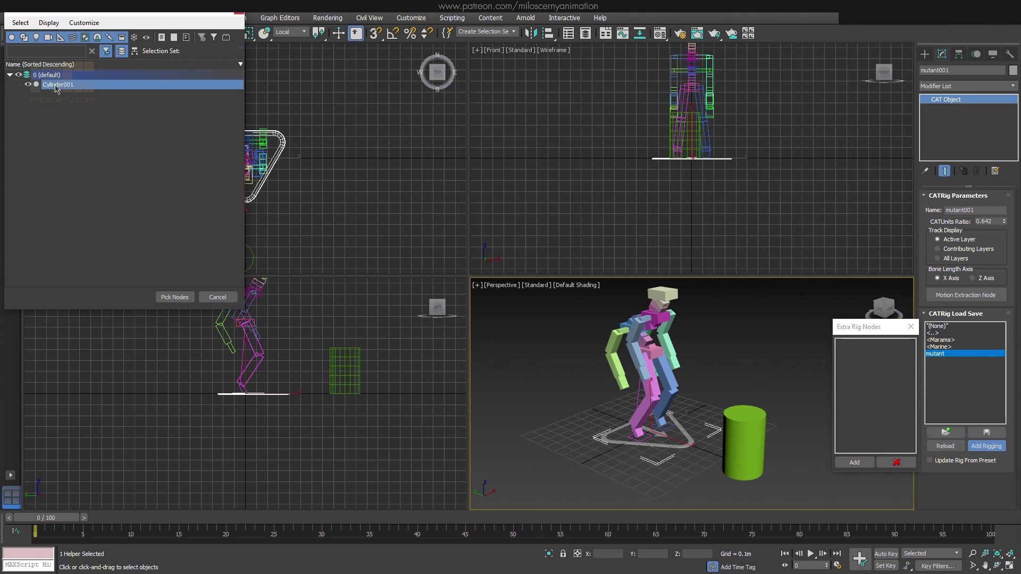
left_click(174, 296)
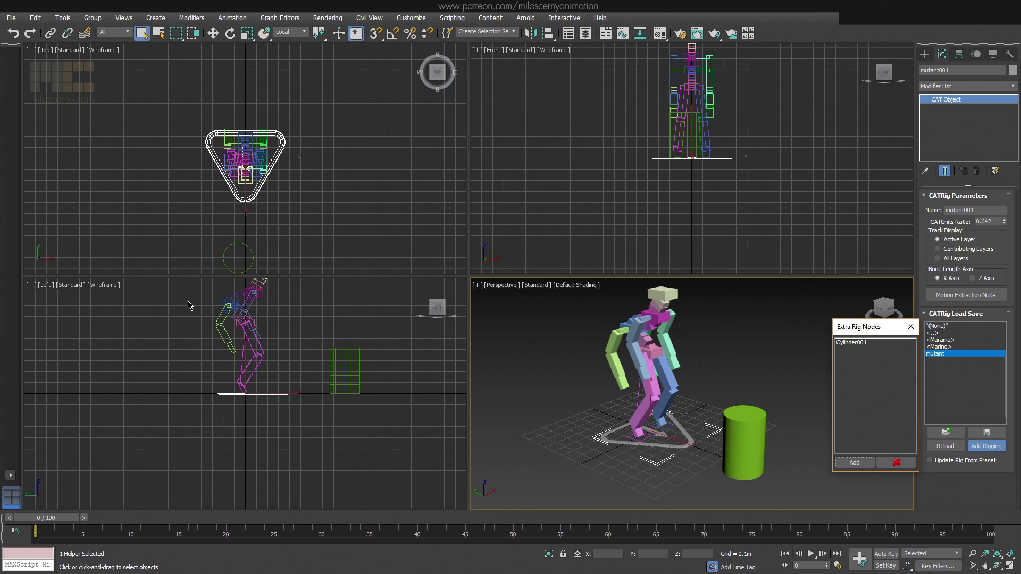
Overwrite mutant.rg3 with the updated rig, then delete the rig and cylinder from the scene.
left_click(985, 434)
left_click(85, 85)
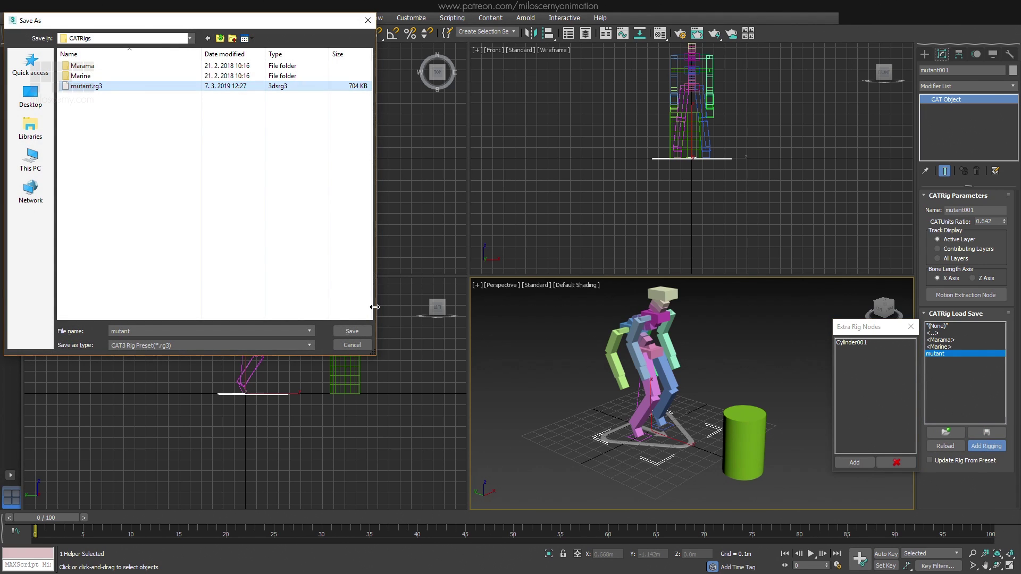
left_click(352, 331)
left_click(526, 293)
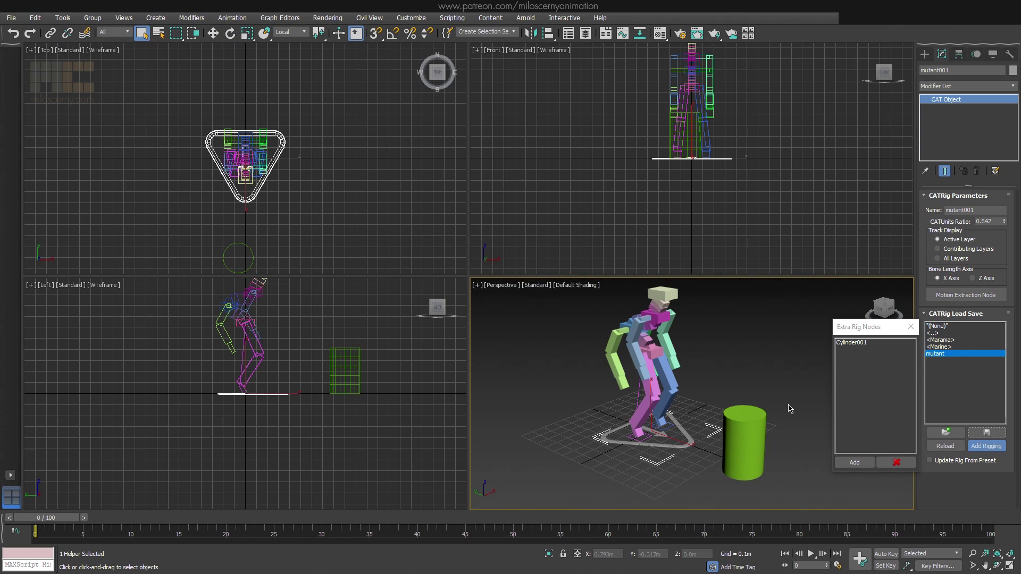
left_click(908, 327)
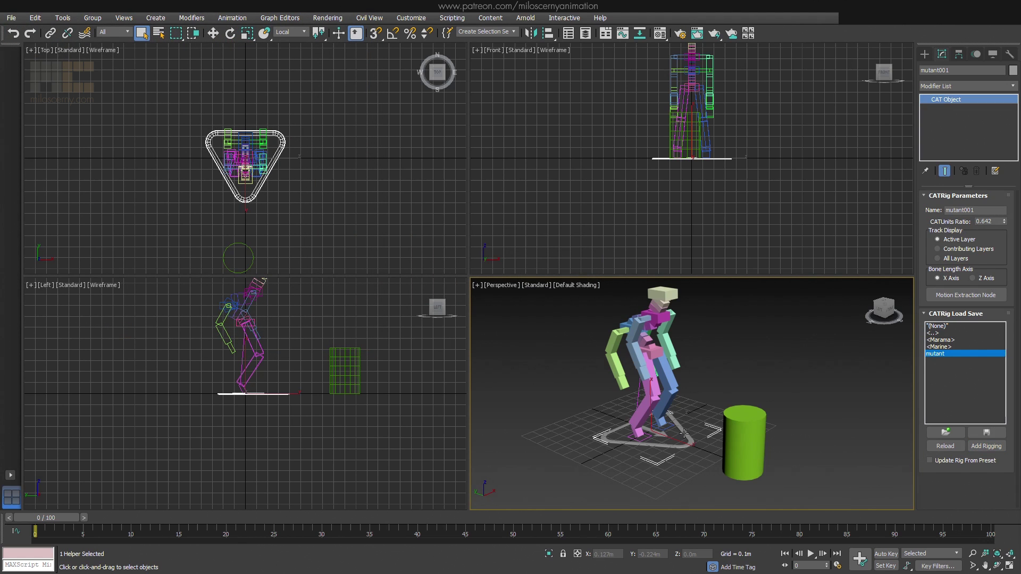
key("Delete")
middle_click_drag(690, 438, 734, 391, "alt")
Place a new CATParent rig from the mutant preset in the Perspective viewport, confirming Cylinder001 appears.
left_click(924, 54)
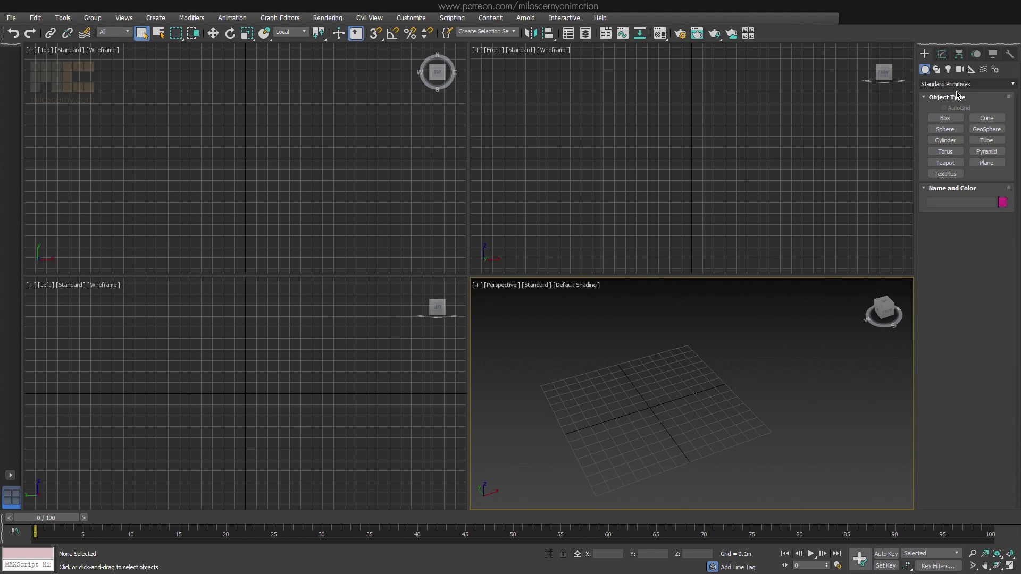
left_click(971, 69)
left_click(945, 129)
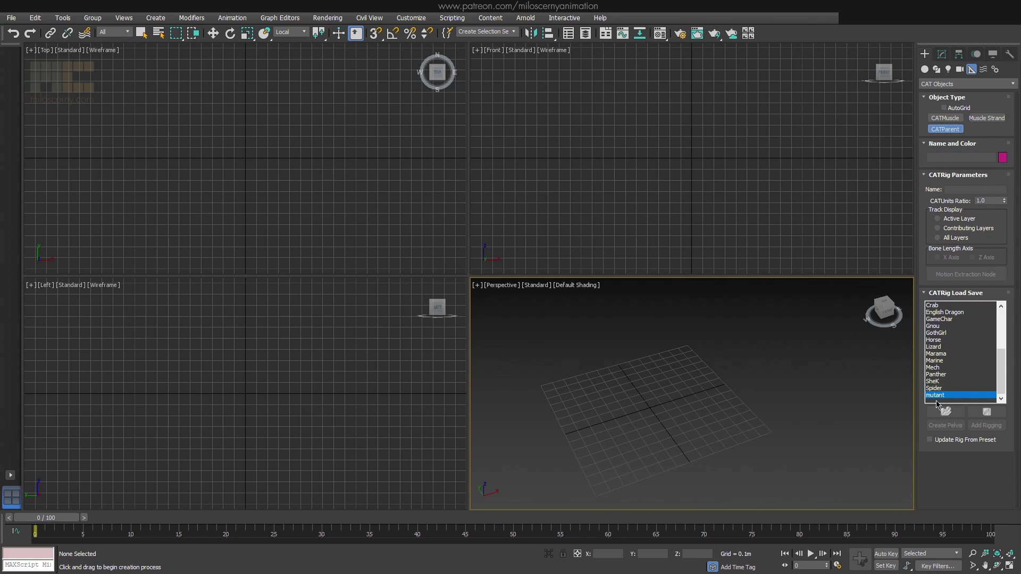
left_click(669, 405)
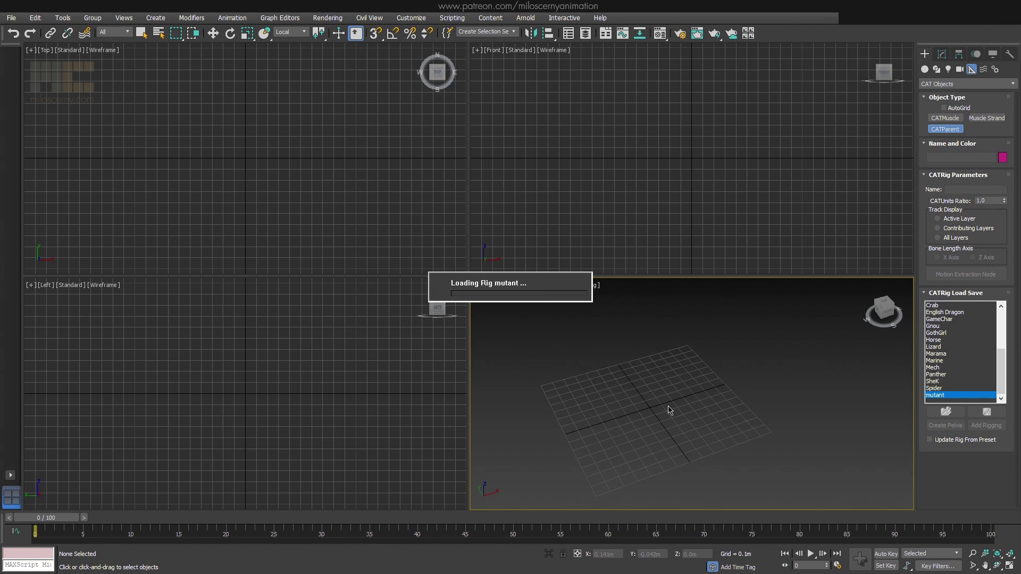
middle_click_drag(675, 401, 692, 387, "alt")
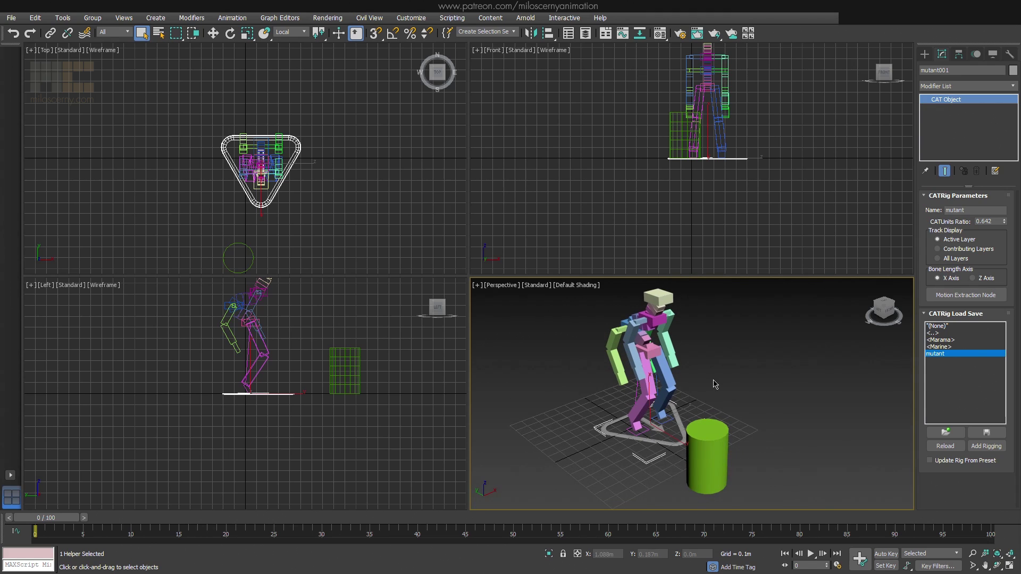